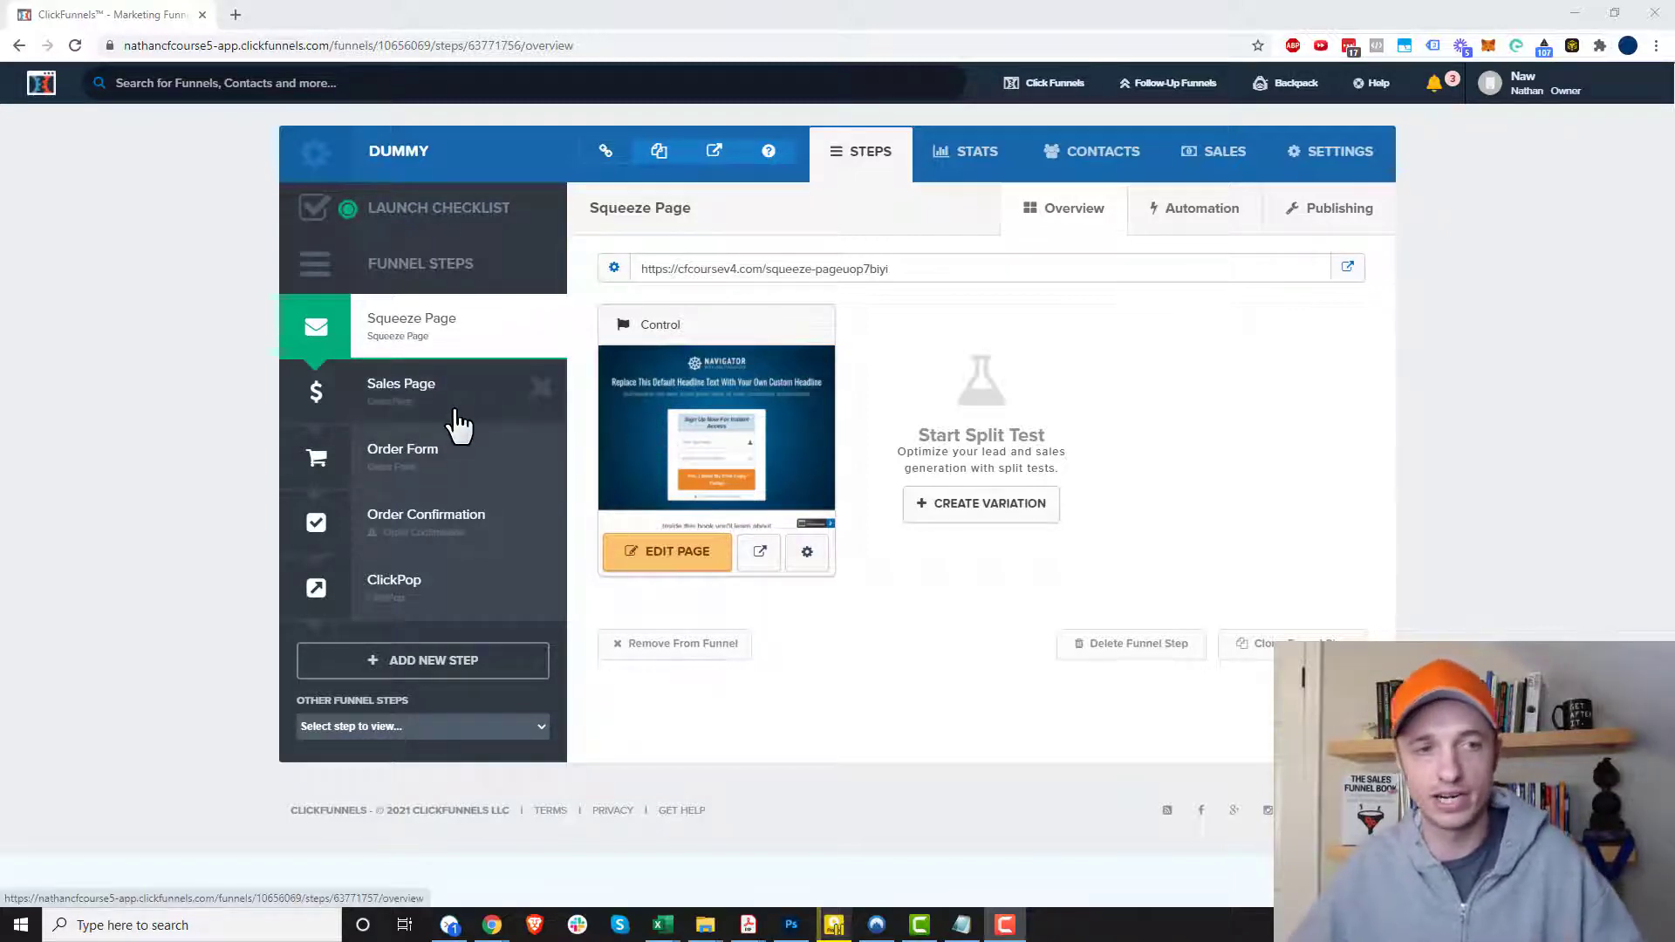
Step: Open the live squeeze page and submit the opt-in form with name 'test' and a test email
click(1343, 272)
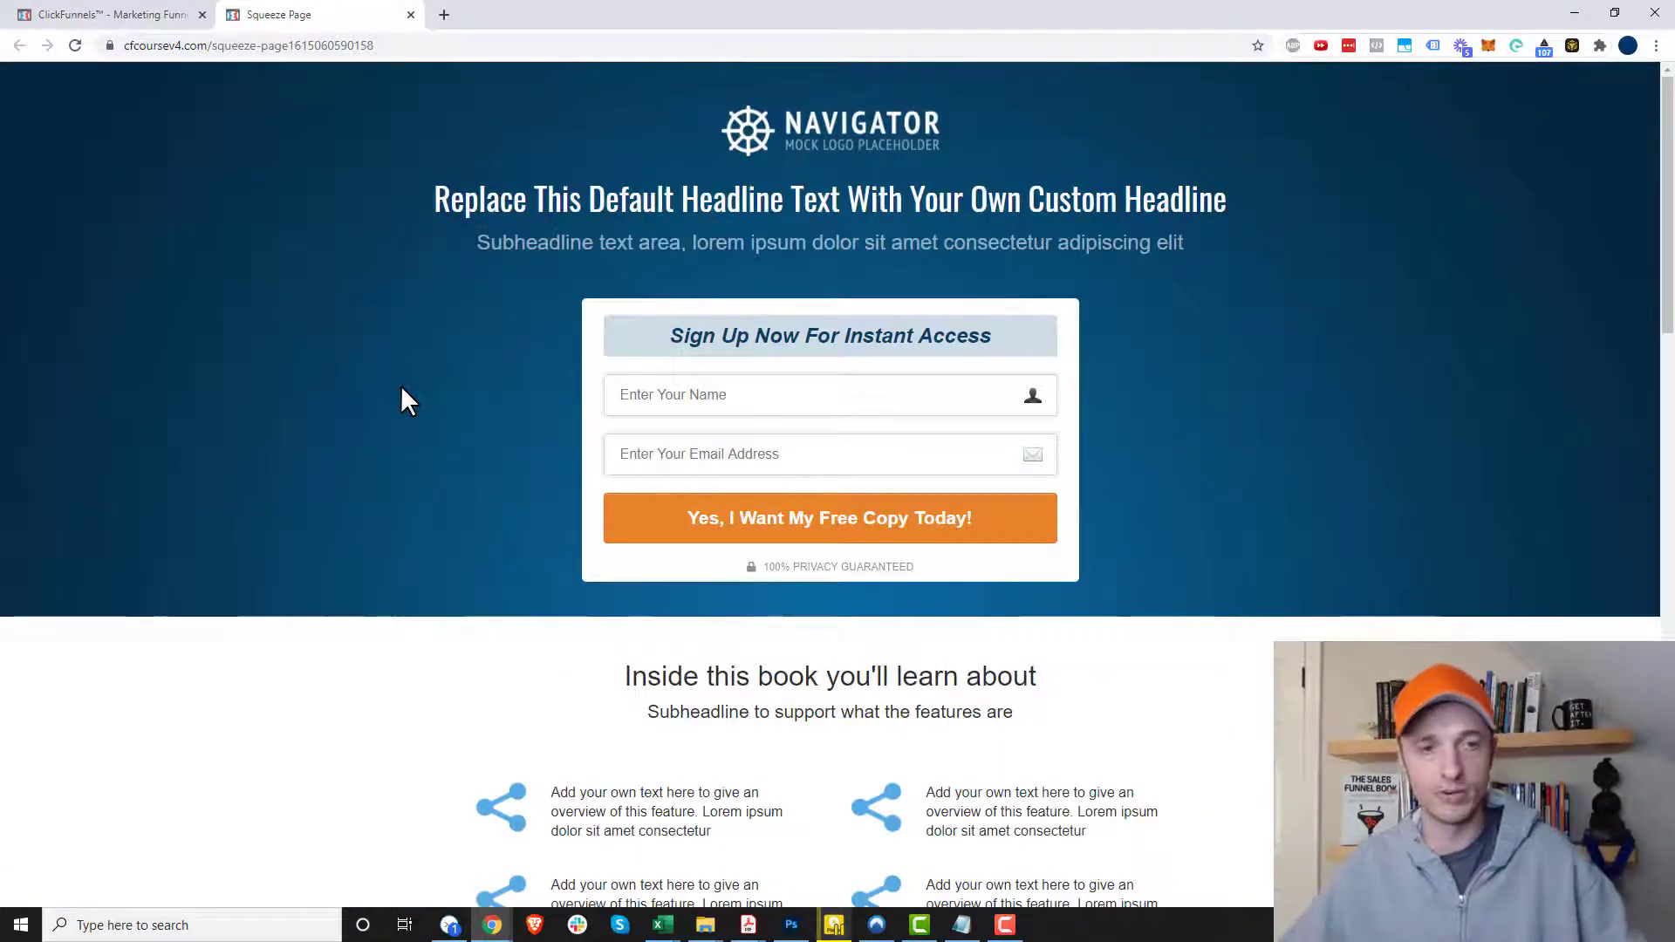
click(785, 394)
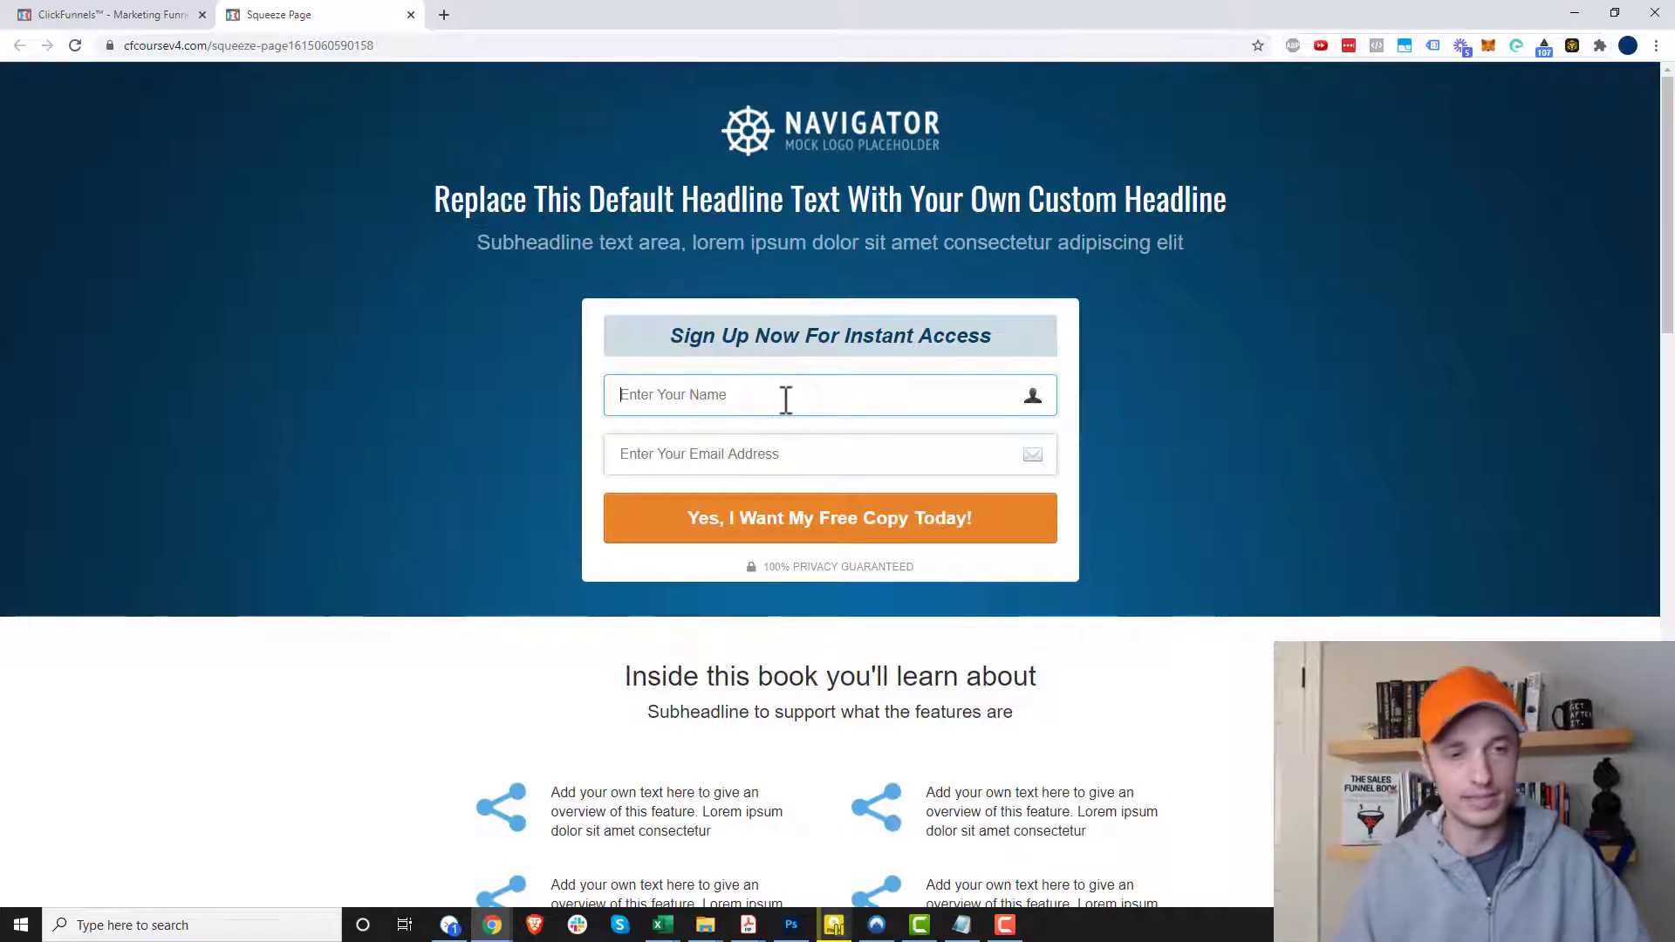
text(test)
key(Tab)
text(t)
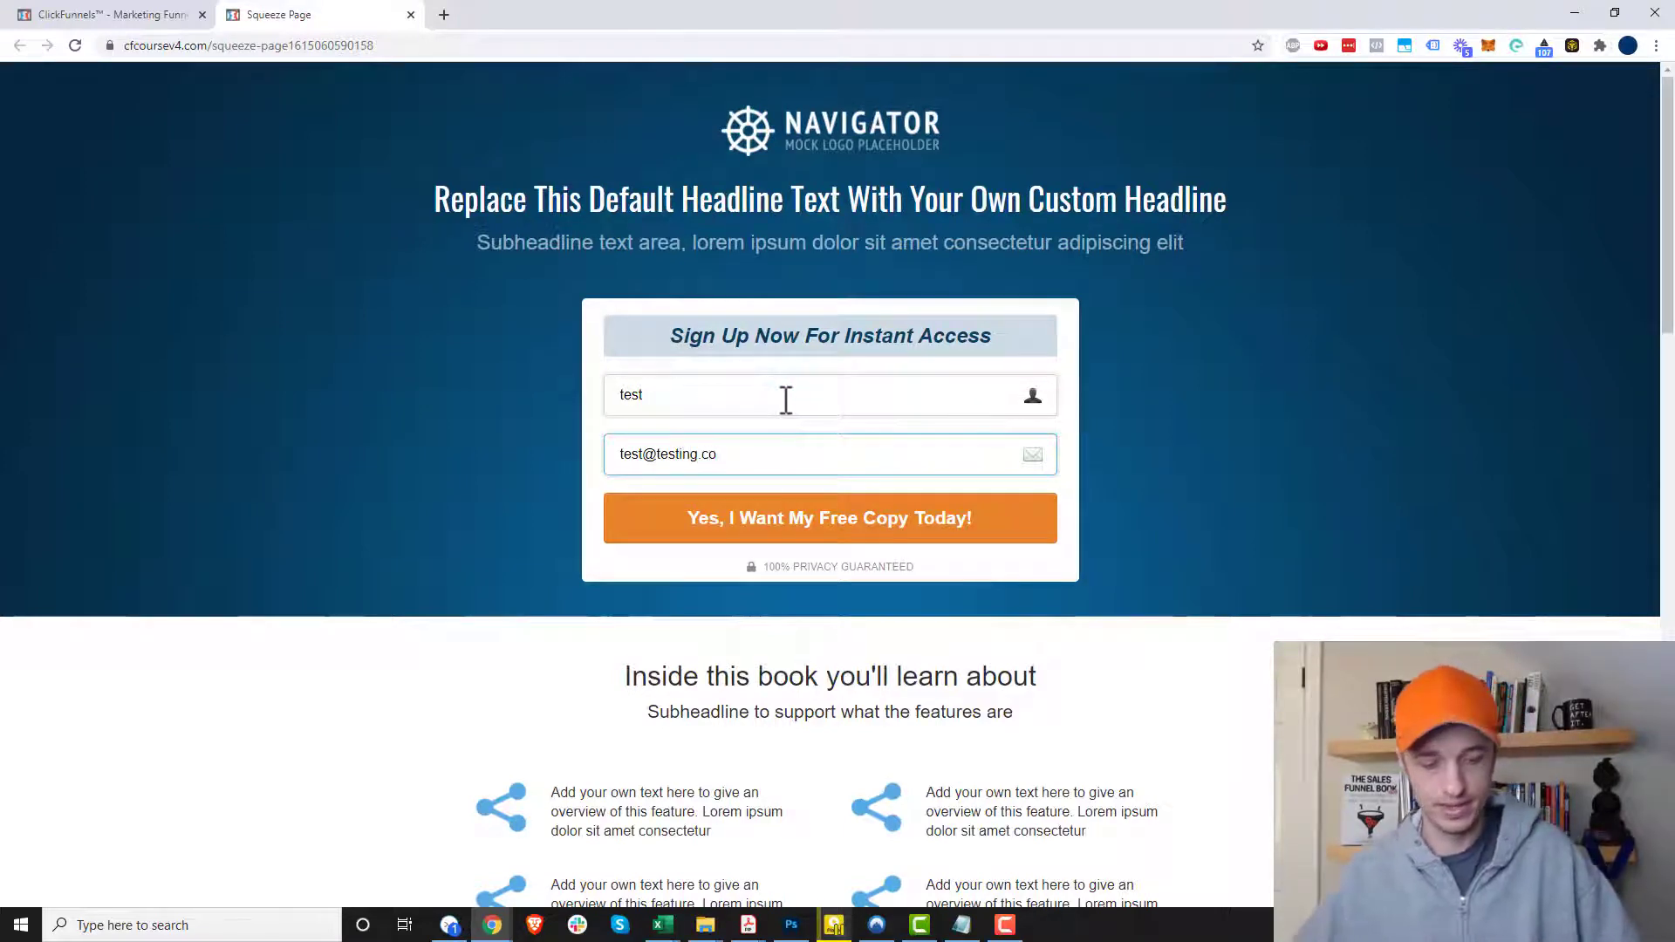
click(839, 519)
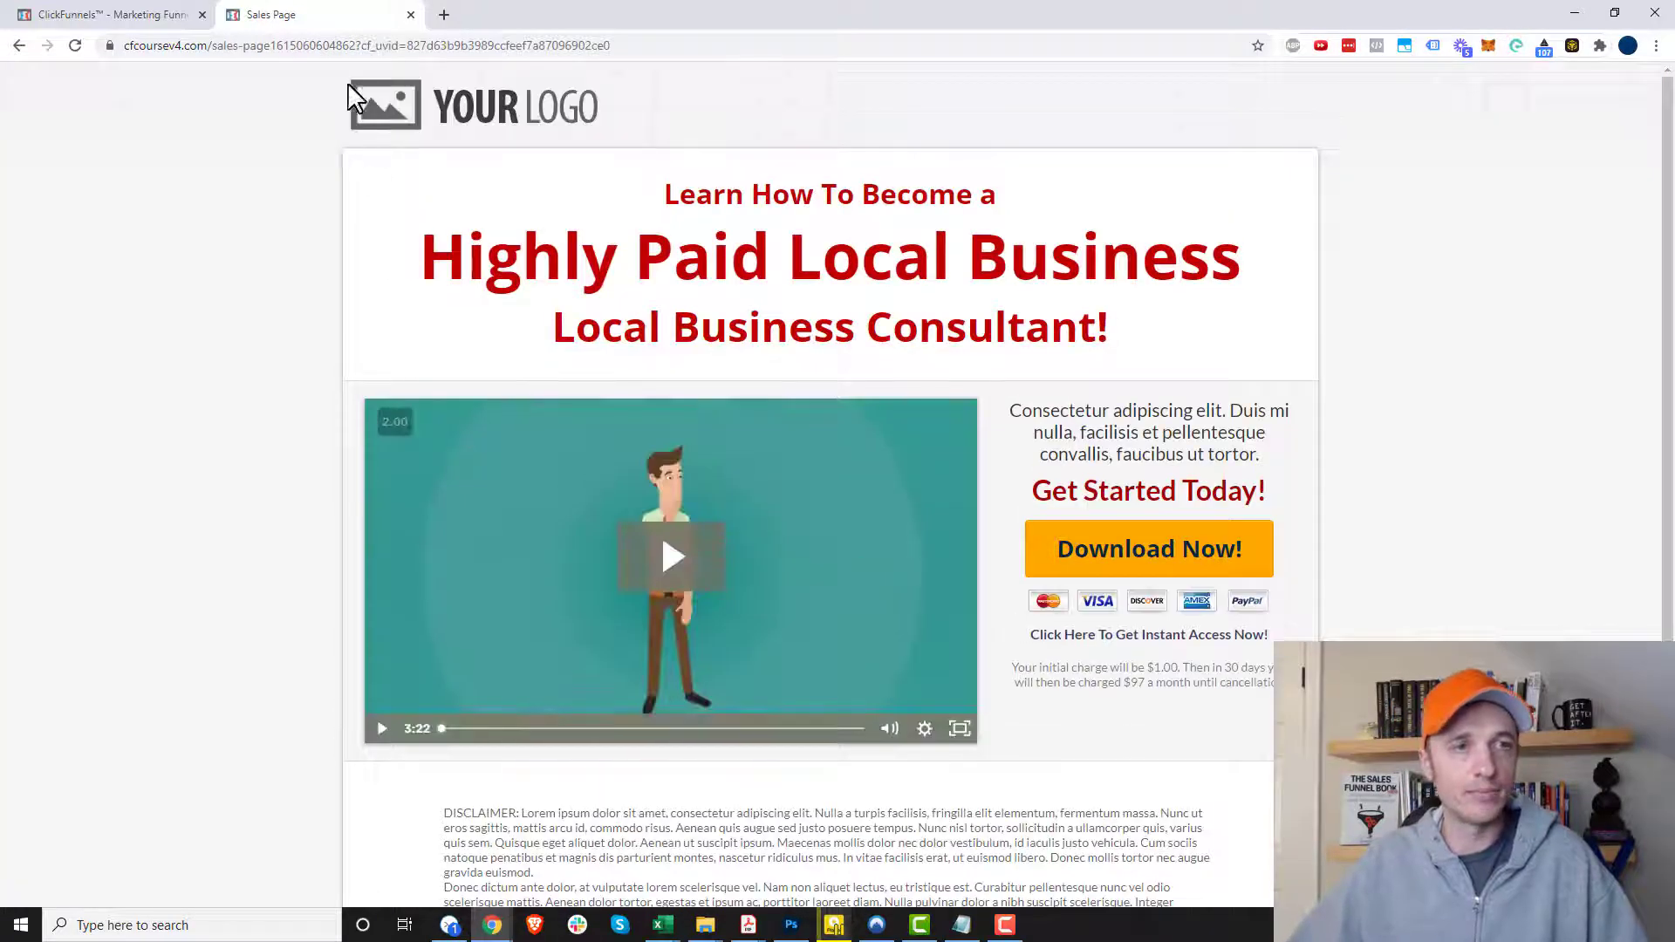
scroll(1106, 317, down, 3)
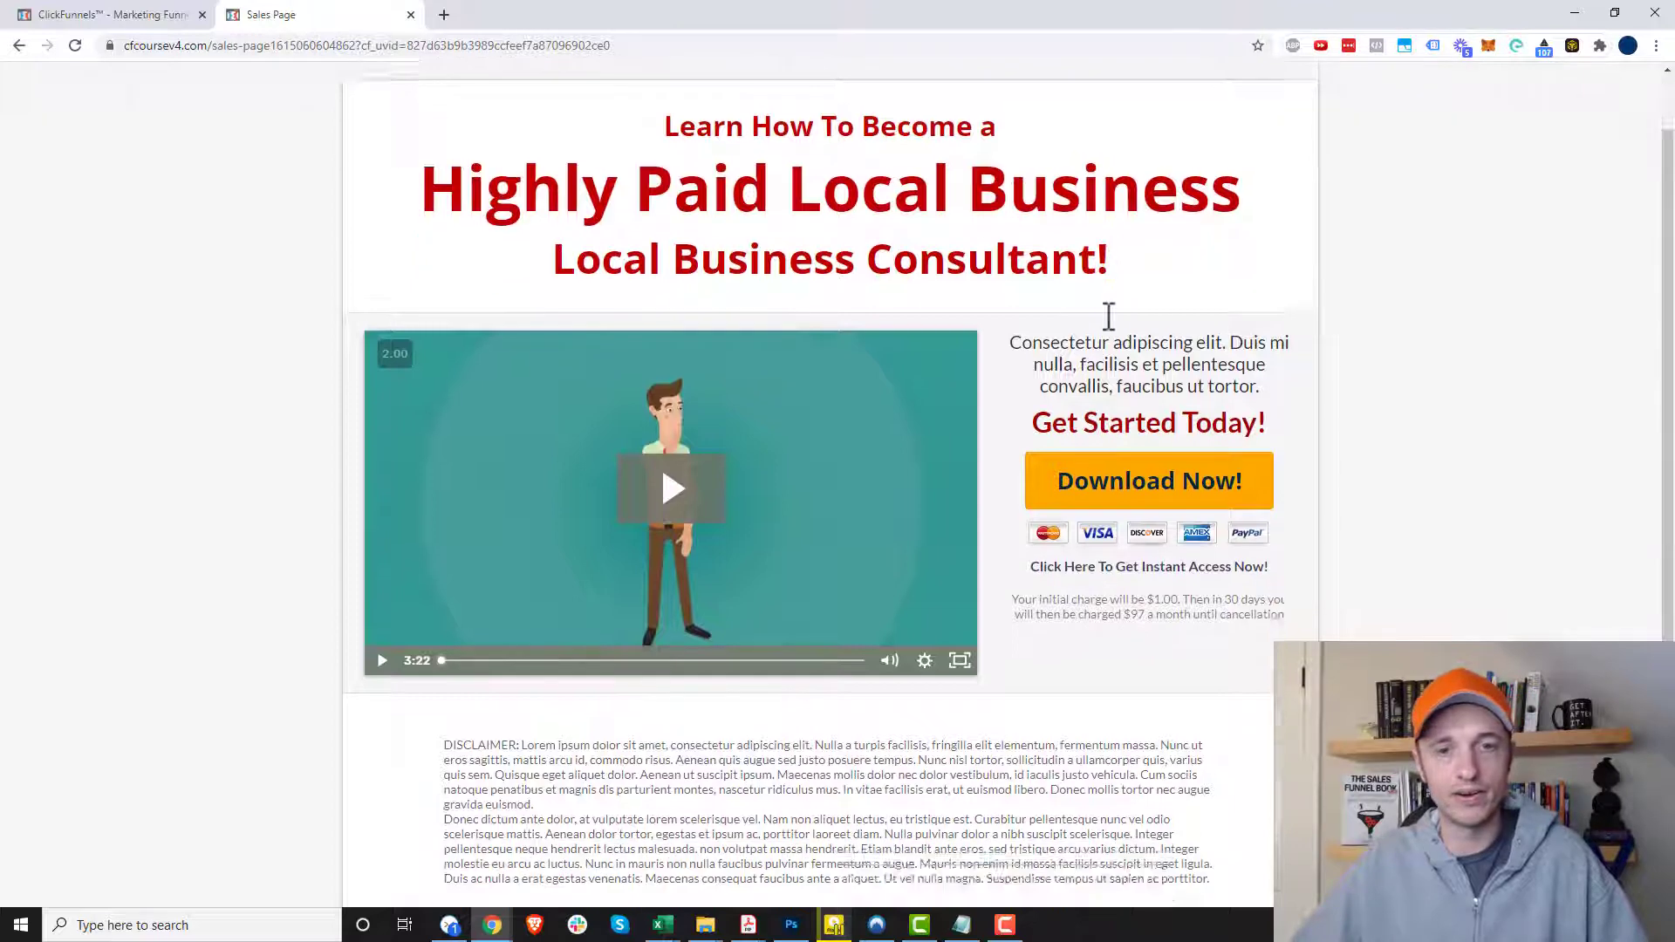
scroll(668, 471, up, 3)
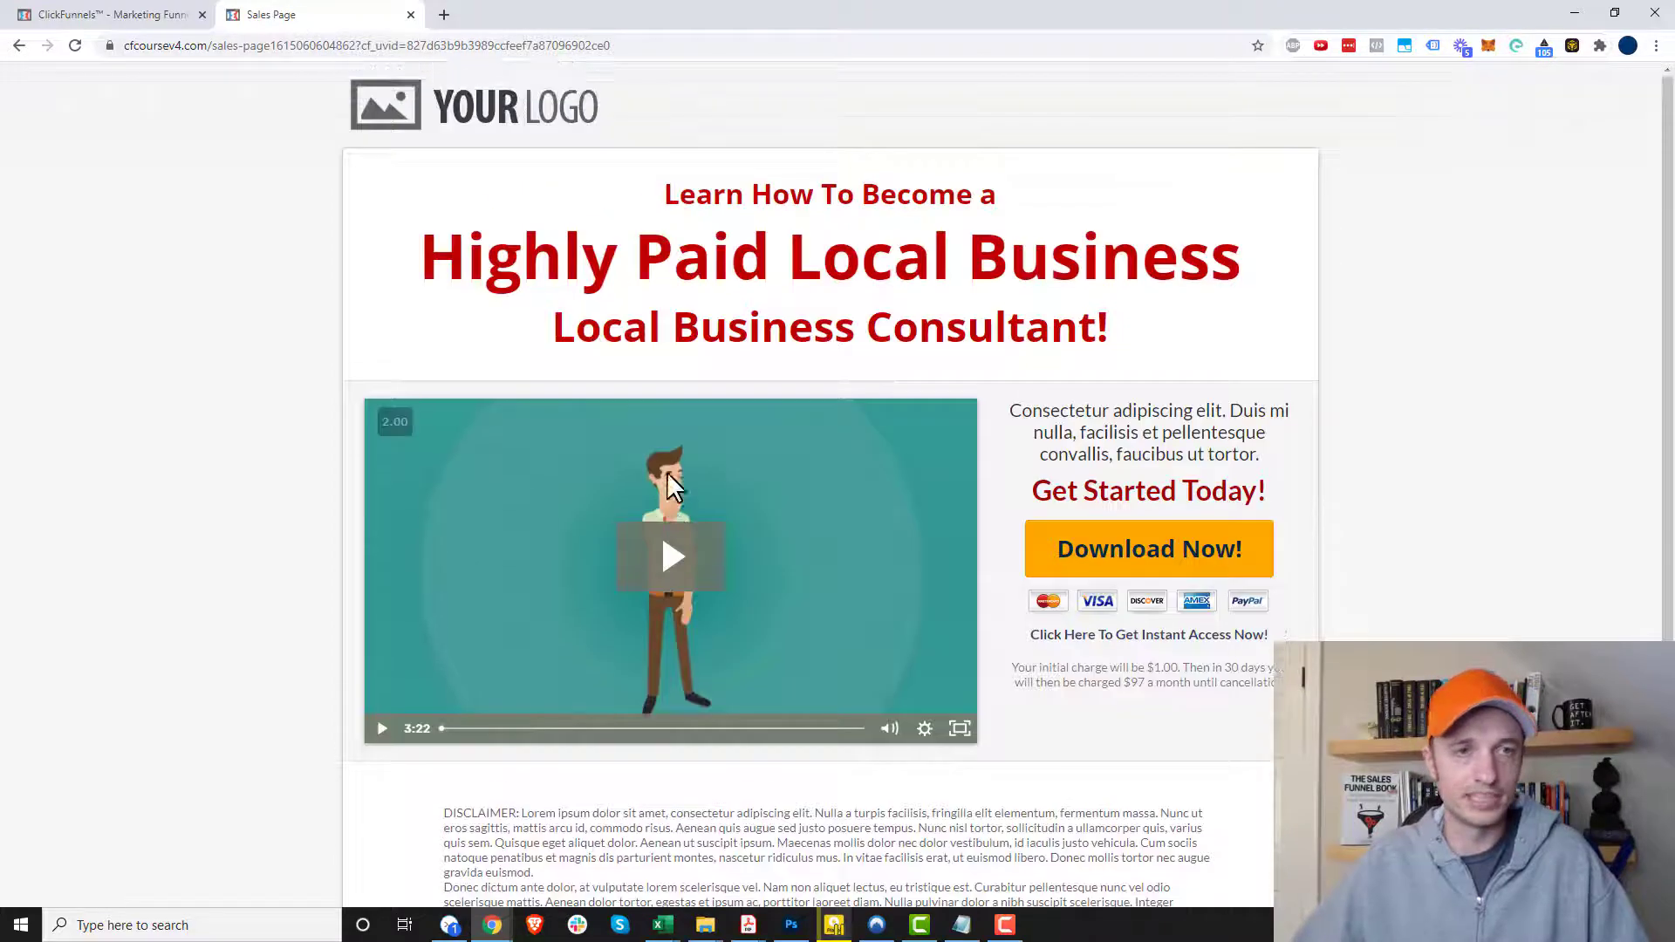
Step: Close the Sales Page tab, copy the Order Form page URL, then reselect the Squeeze Page step
click(409, 16)
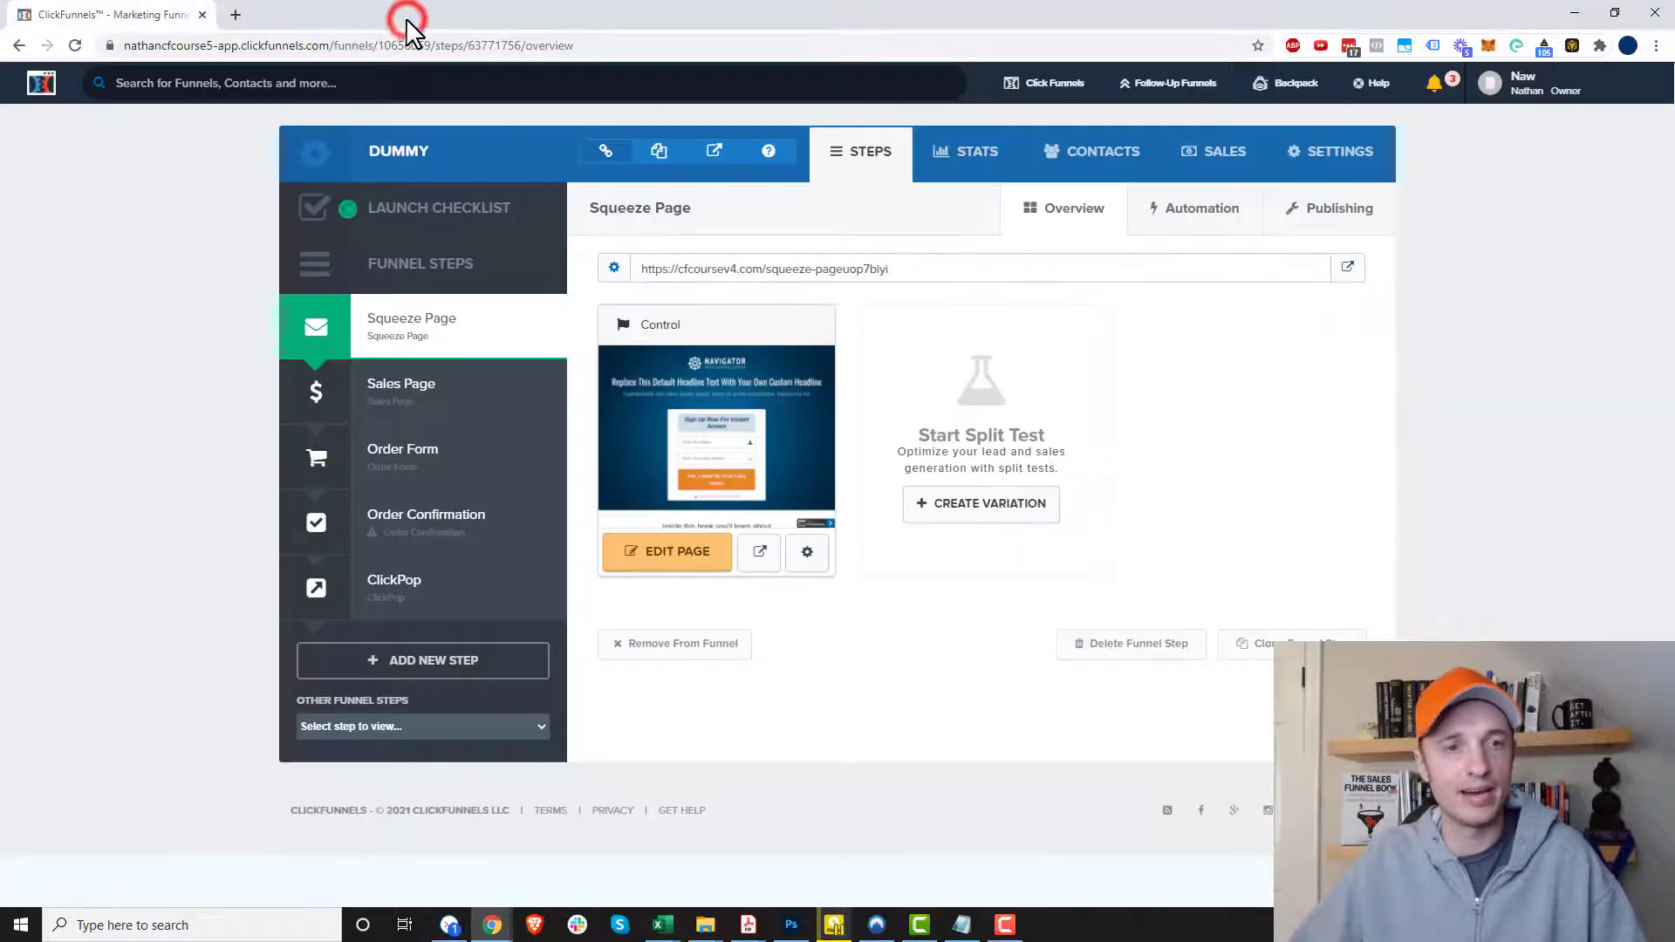
click(423, 478)
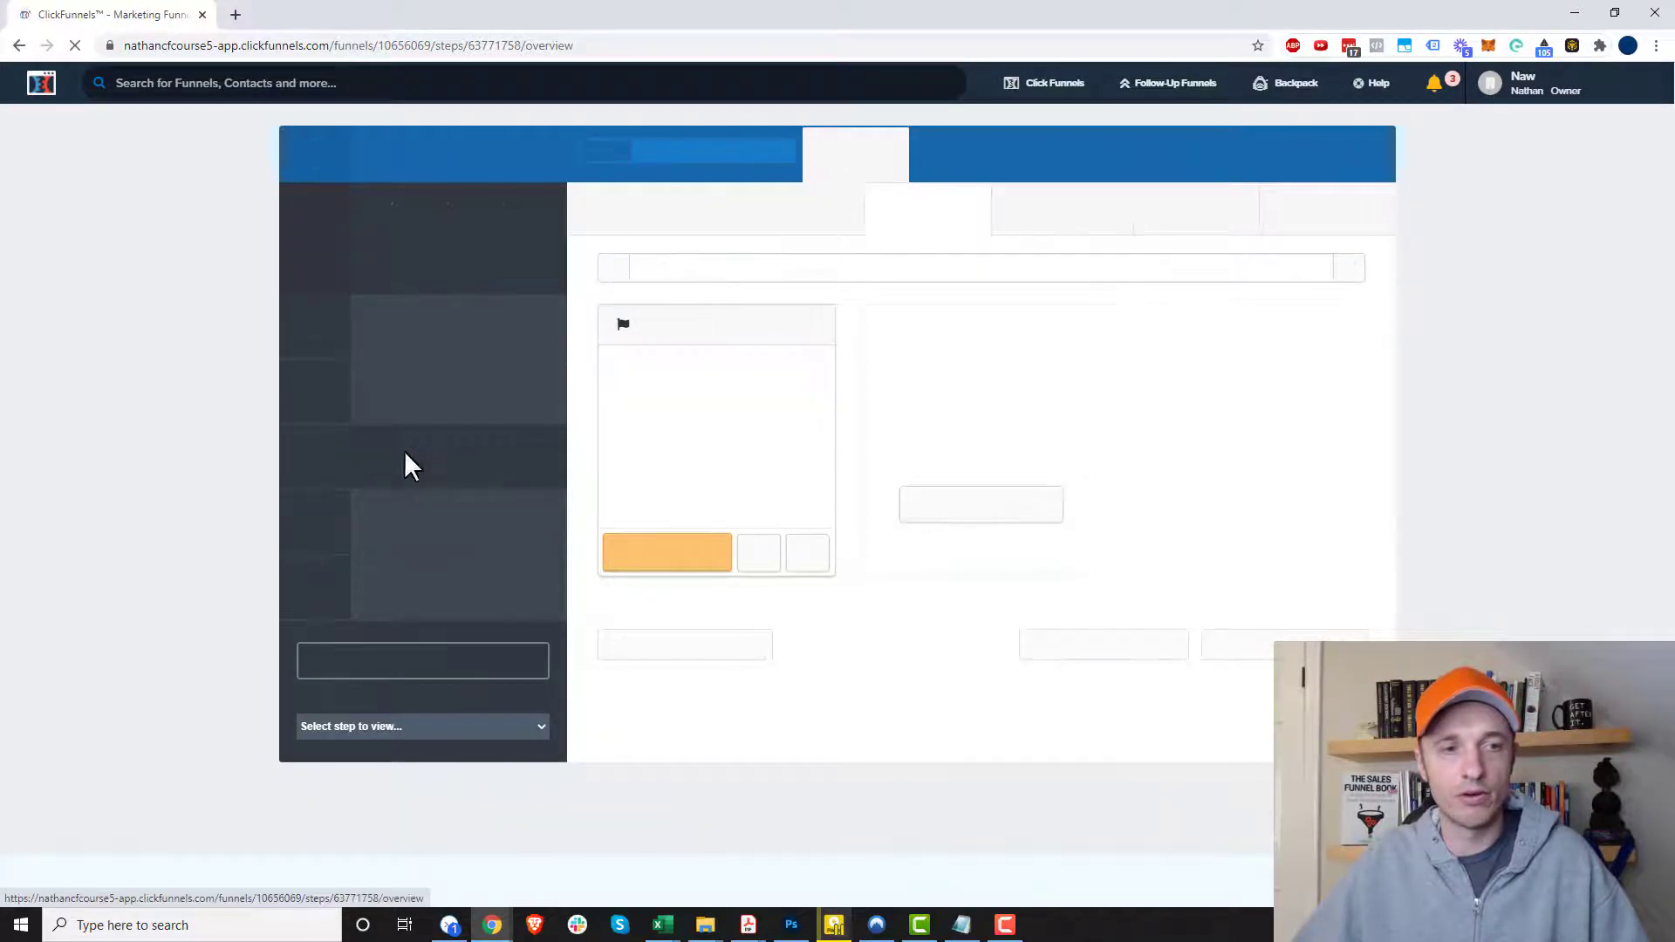
click(869, 273)
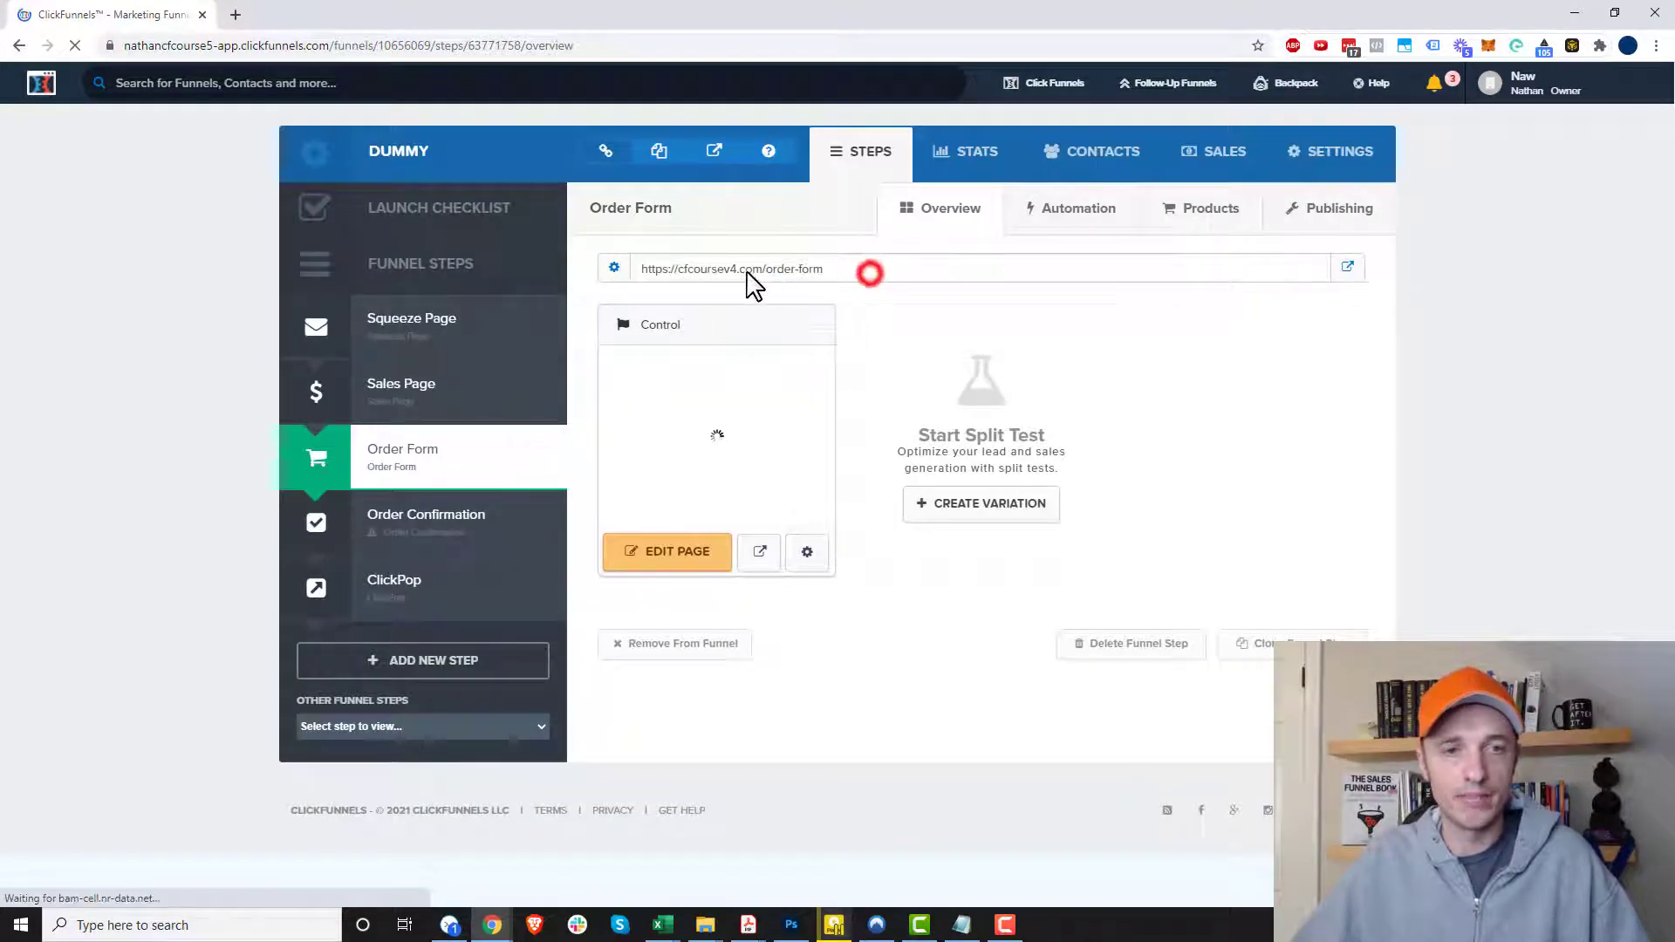
drag(752, 283, 642, 269)
right_click(684, 268)
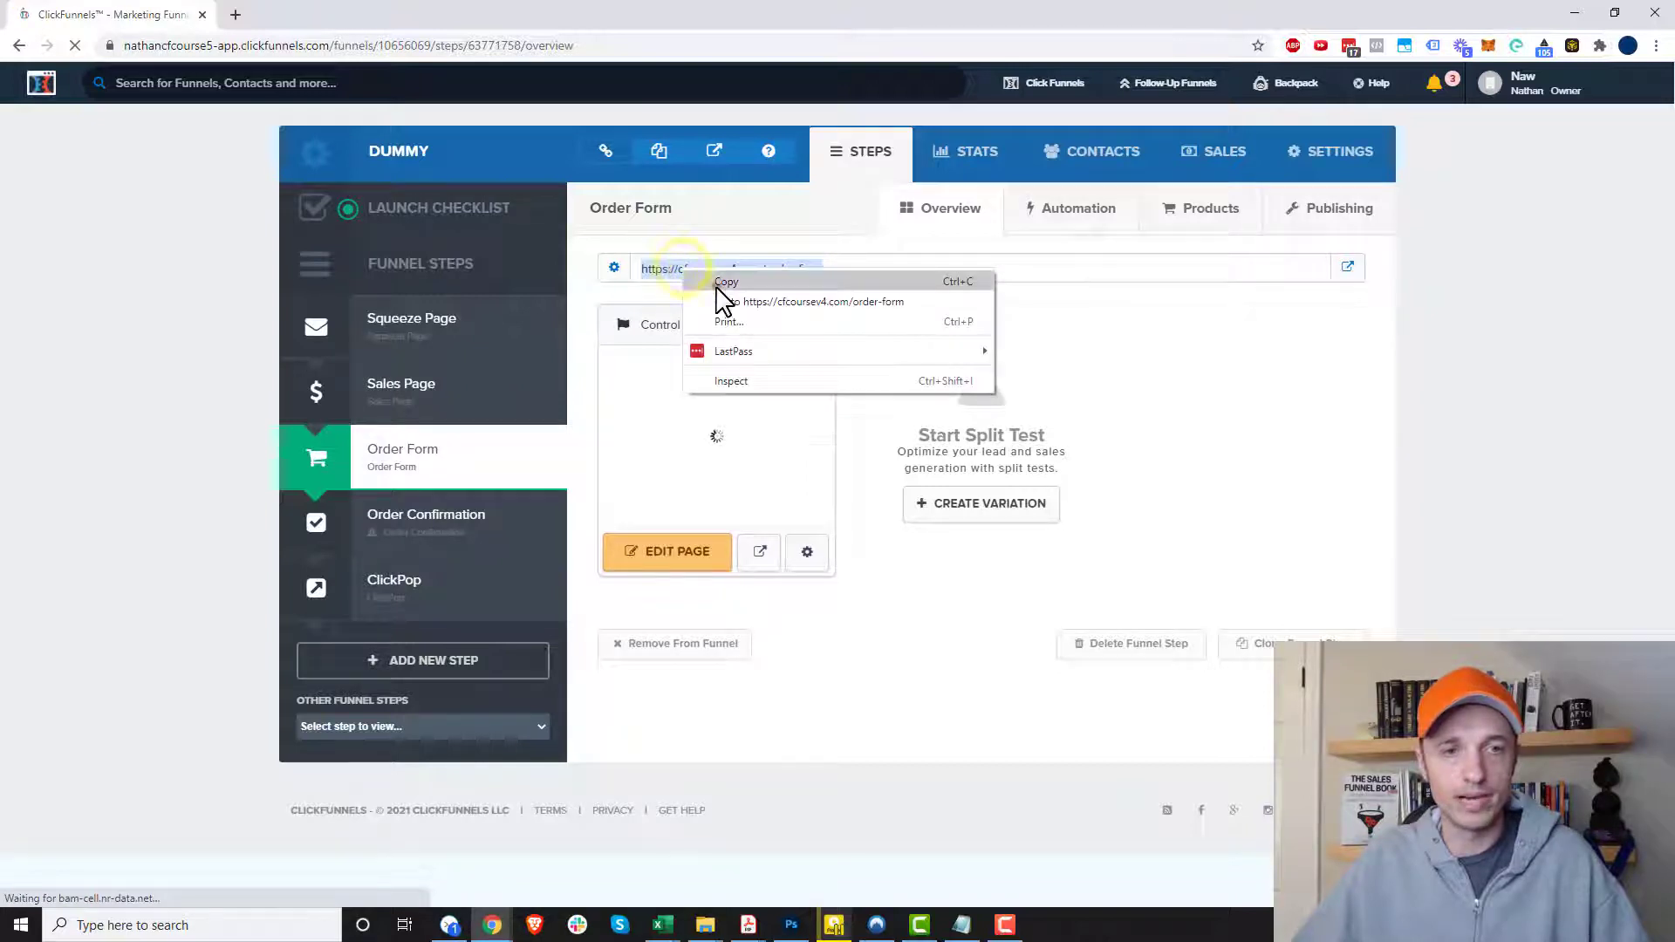
click(722, 282)
click(433, 325)
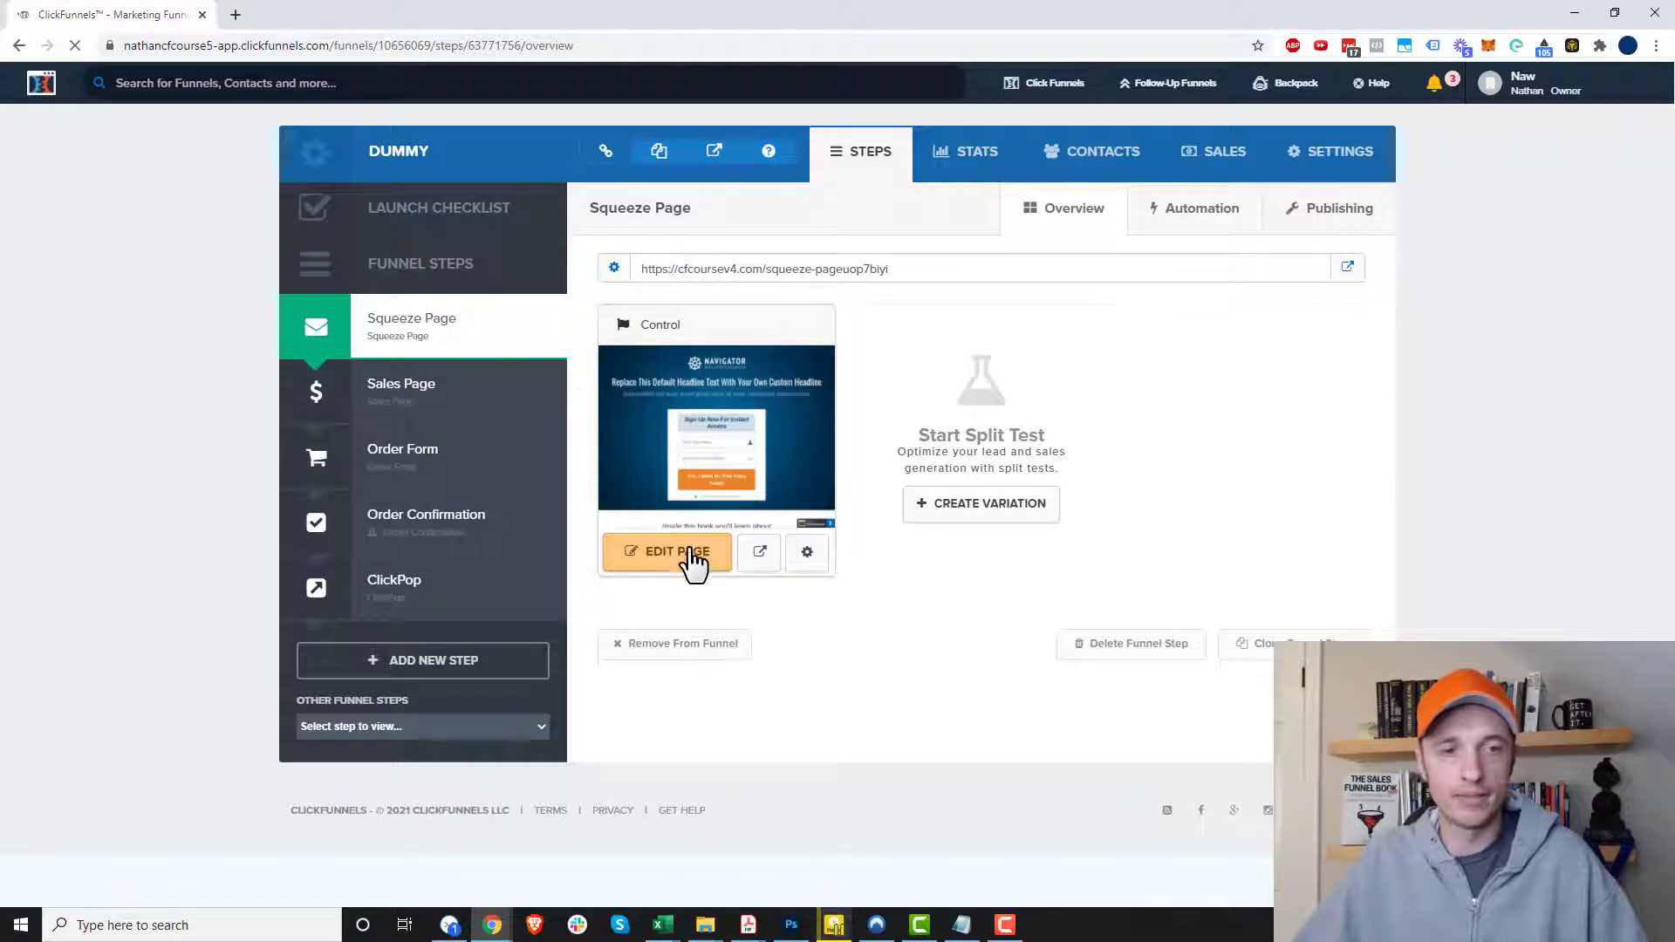
Step: Paste the Order Form URL into the squeeze page's On Submit Go To setting and save
click(691, 553)
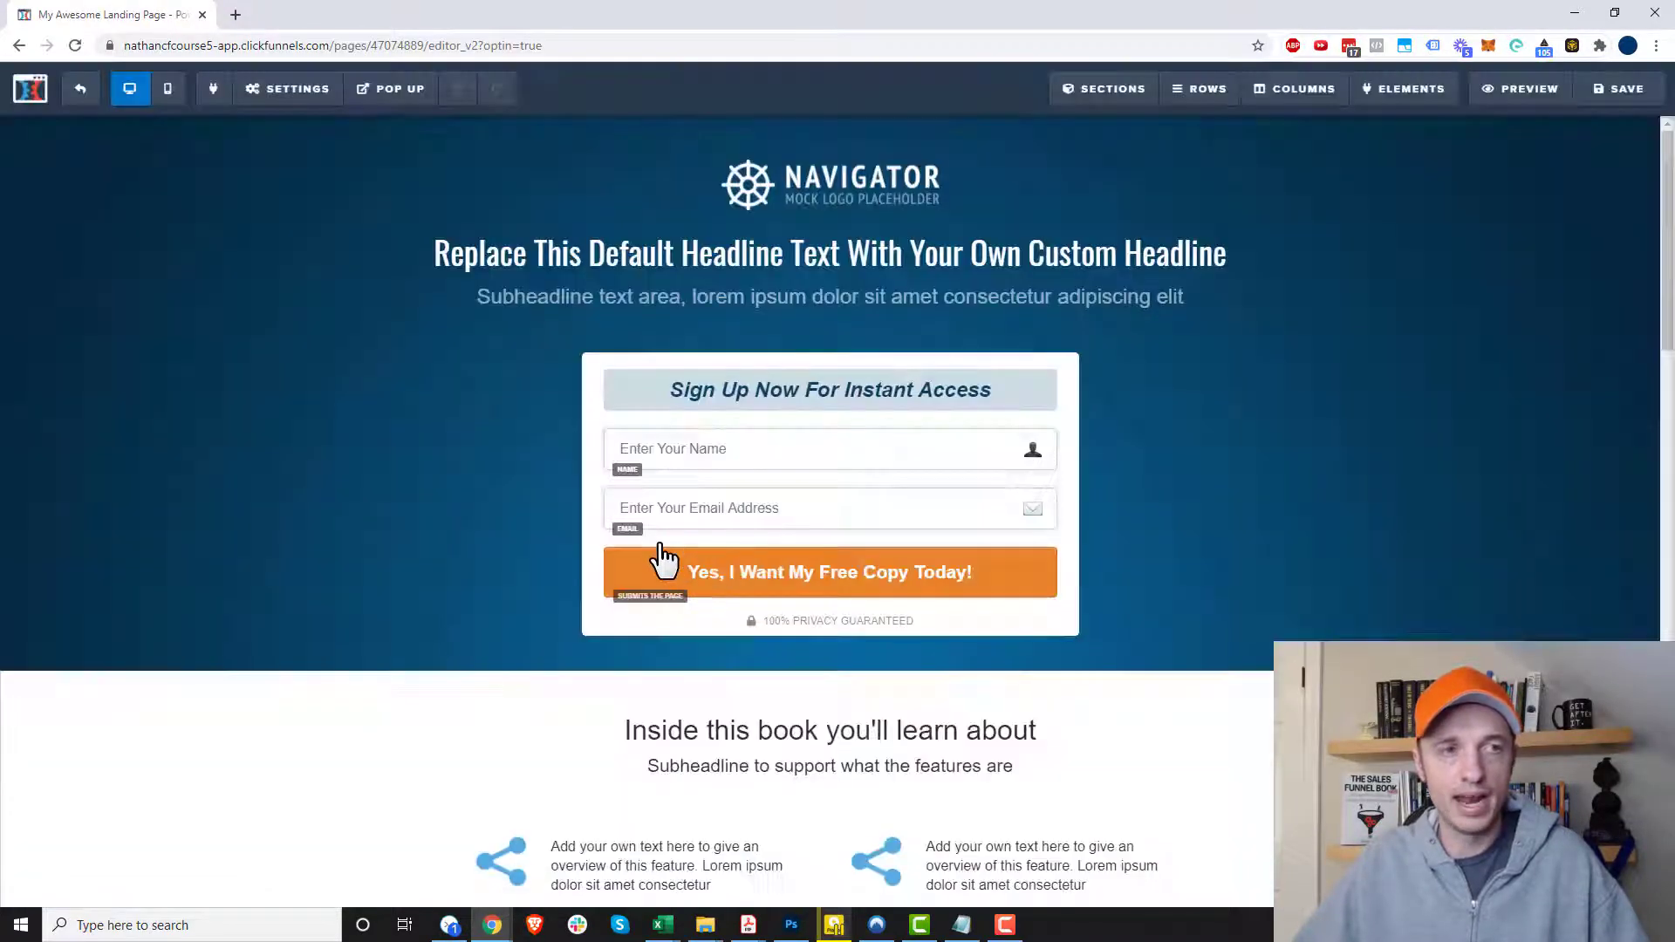
mouse_move(299, 102)
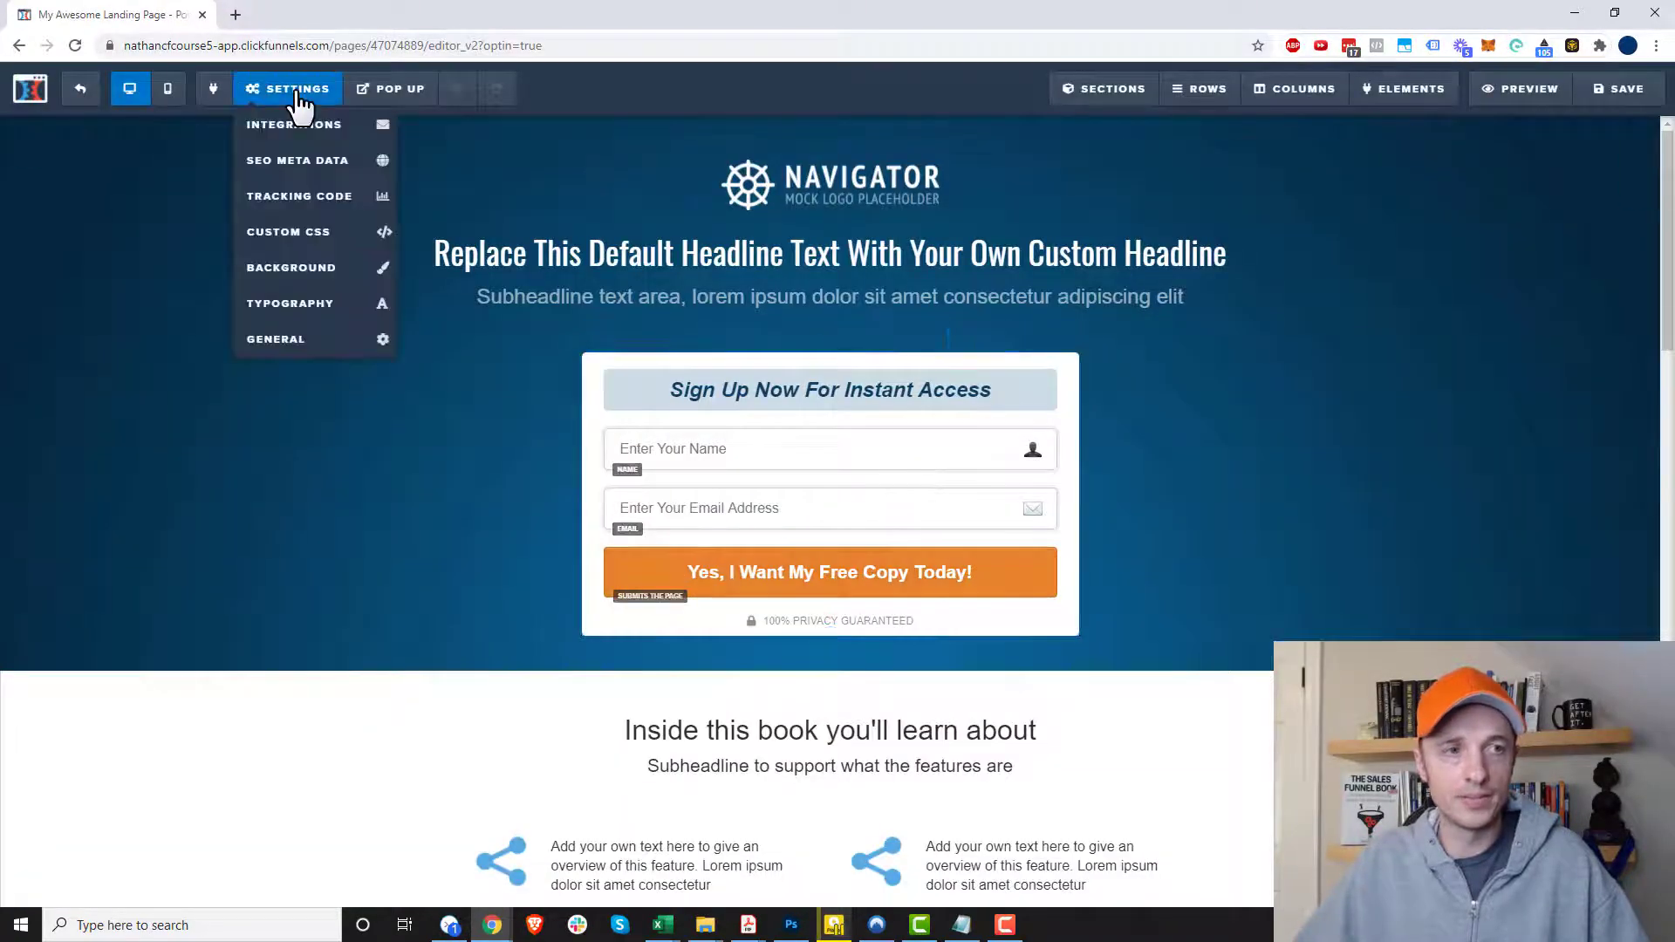
click(303, 339)
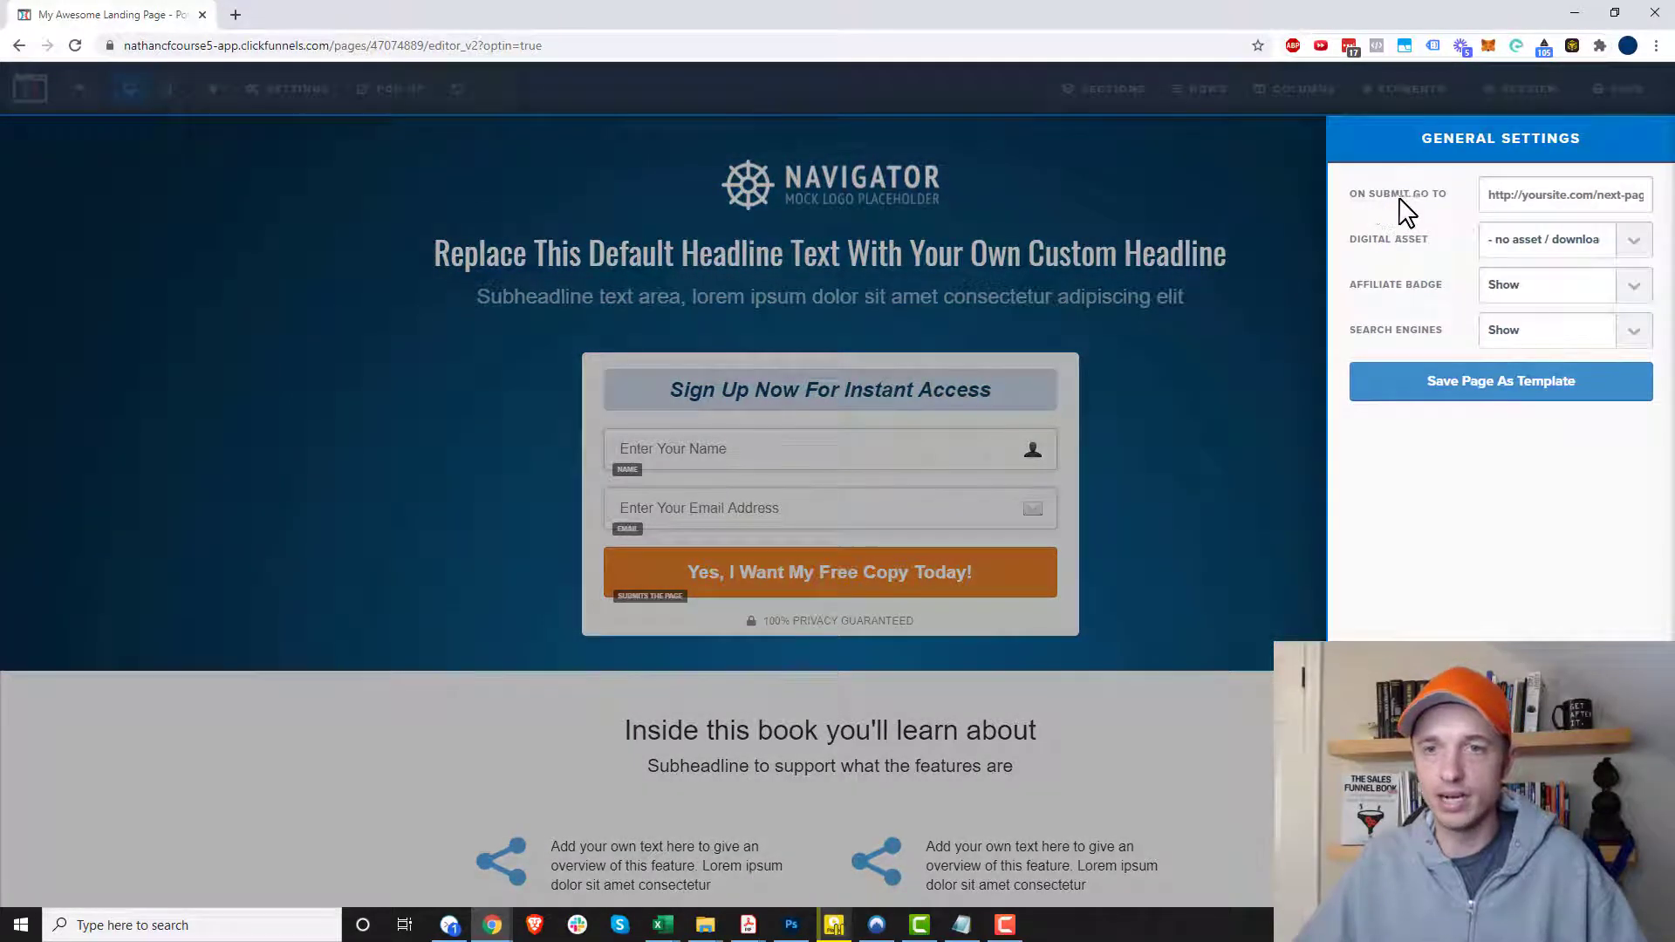
click(1533, 197)
key(ctrl+a)
key(ctrl+v)
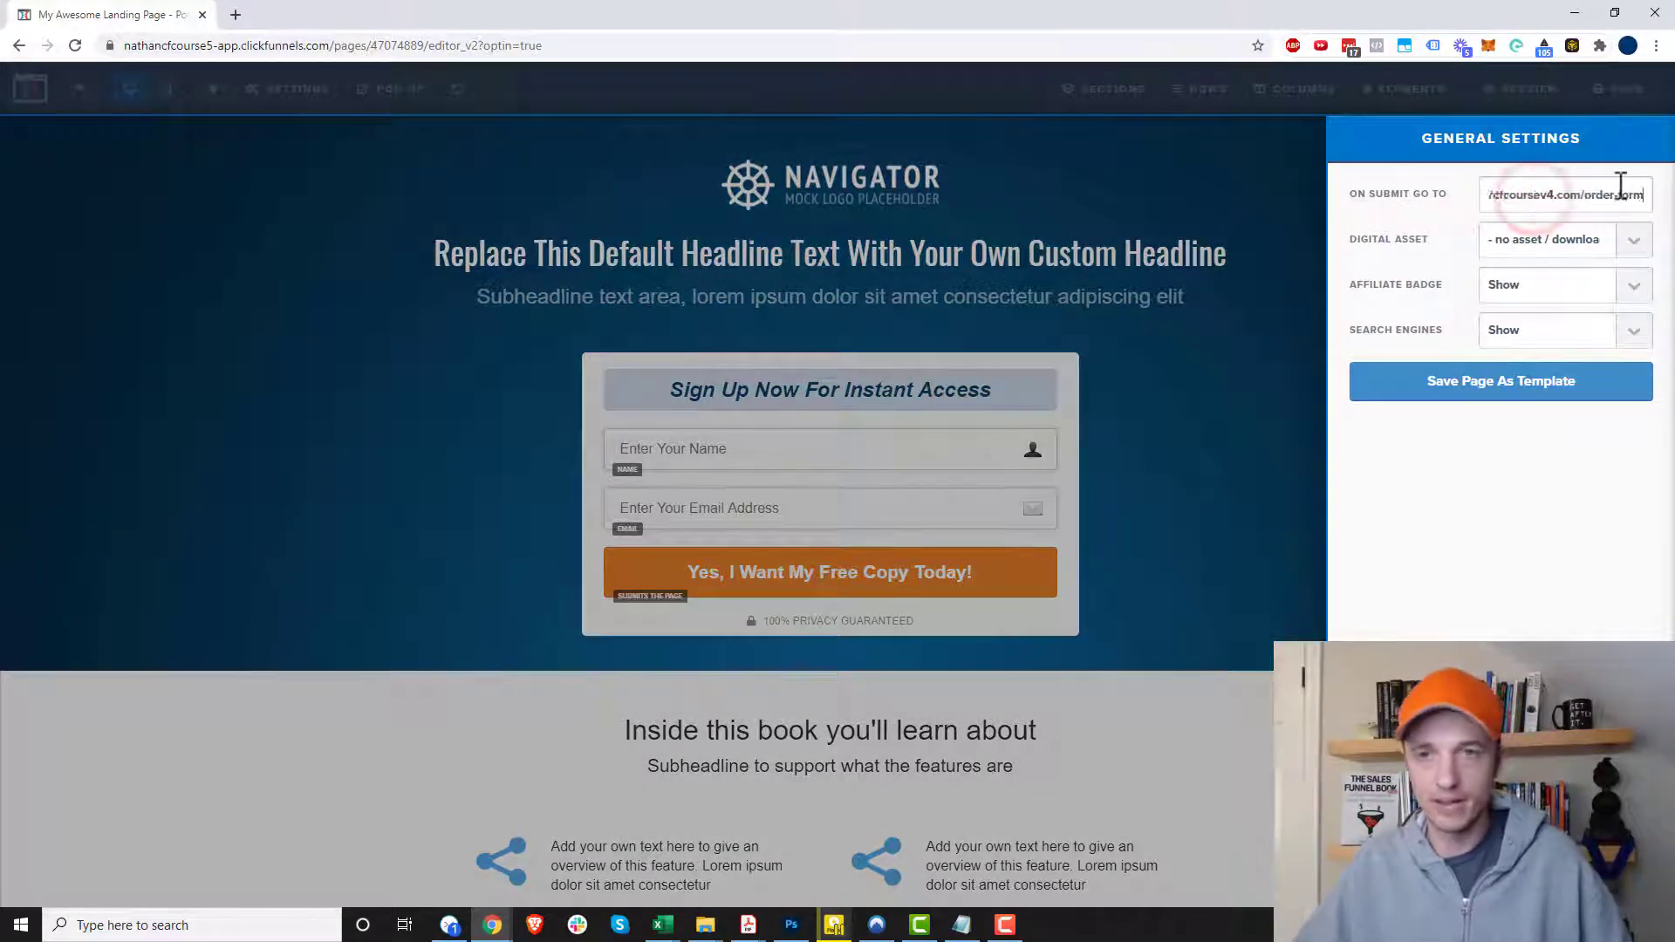
drag(1627, 197, 1421, 213)
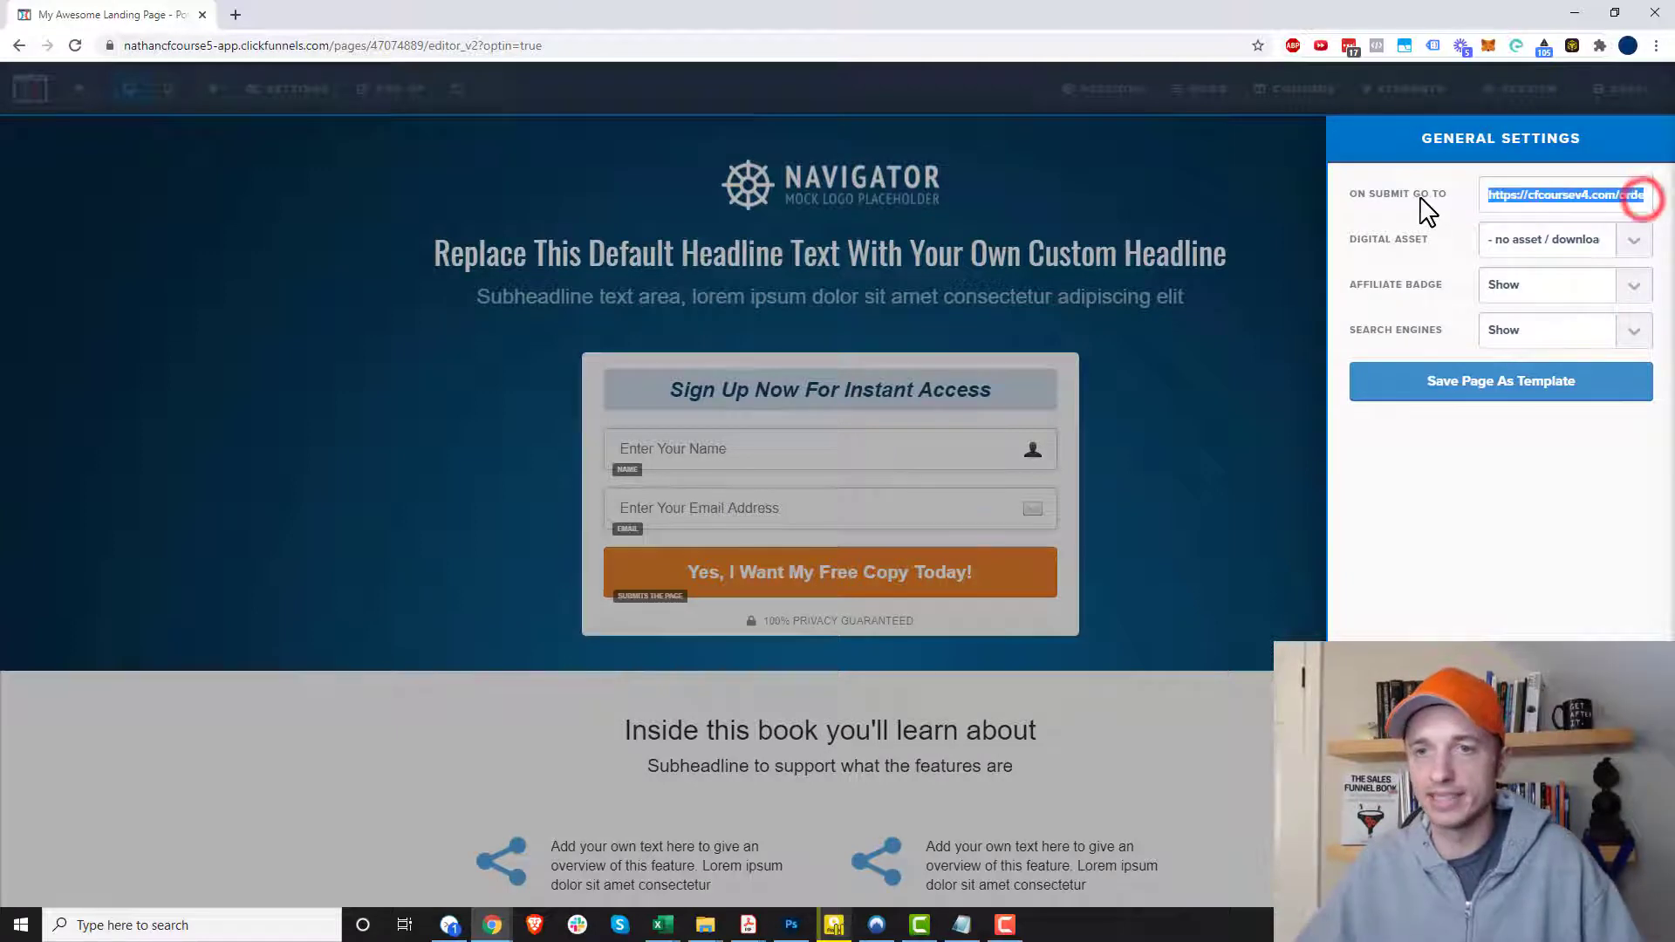
click(1304, 388)
click(1617, 91)
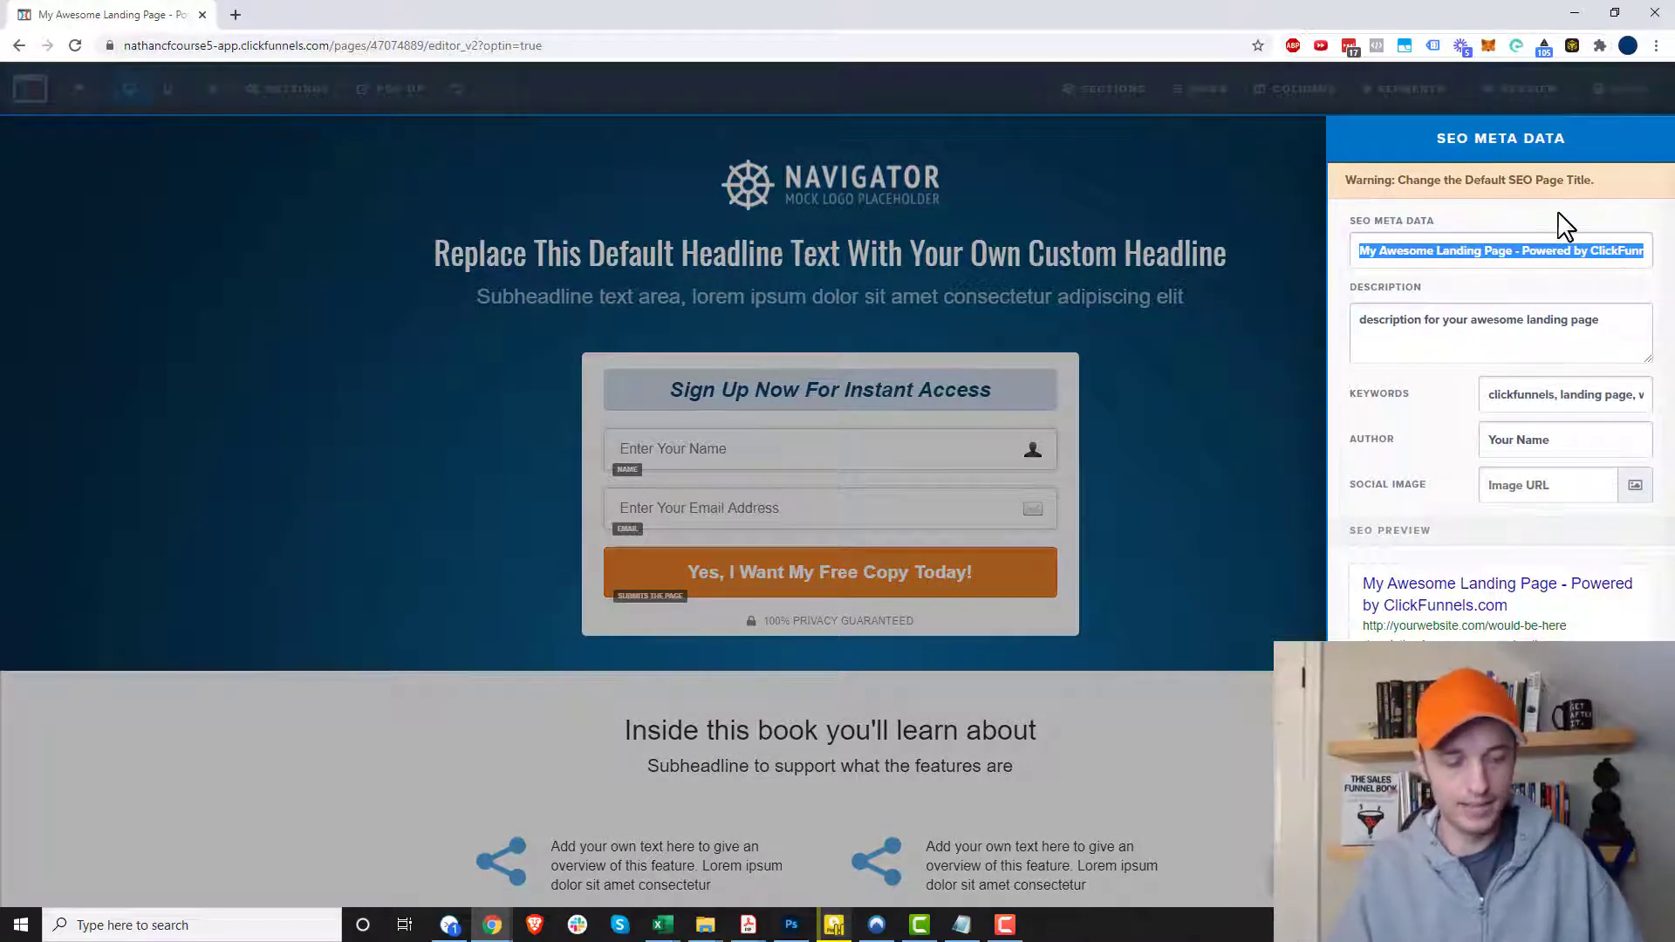
Step: Set the SEO meta title to 'Squeeze Page' and save the page
text(Squeeze Pa)
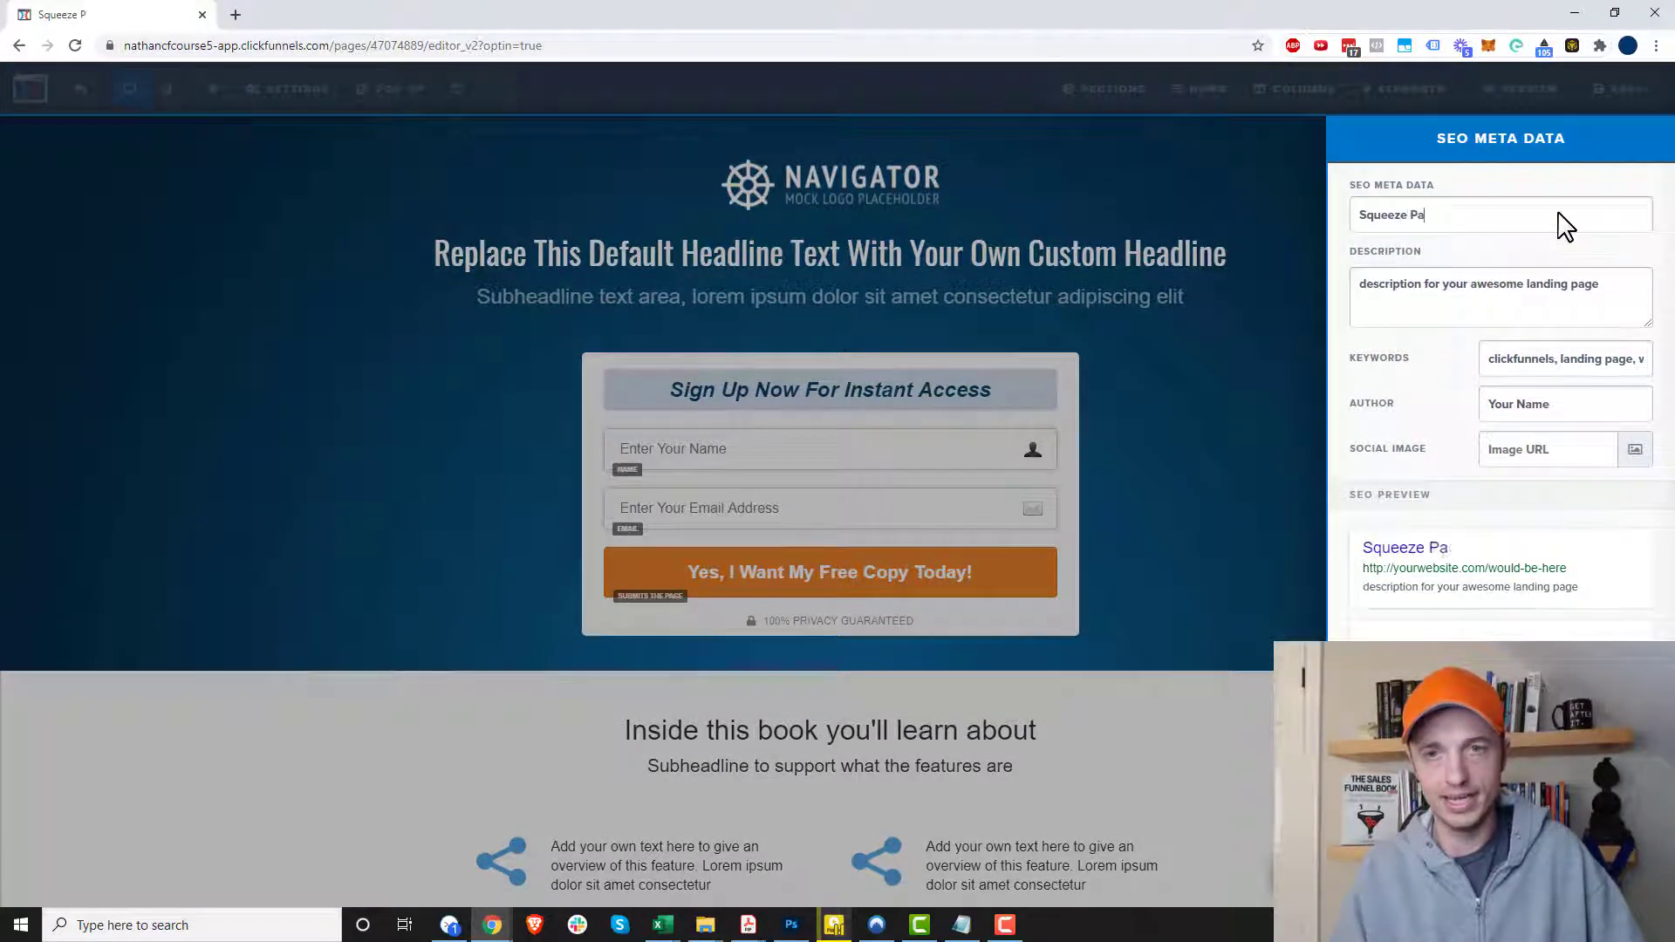
text(ge)
click(1125, 444)
click(1644, 83)
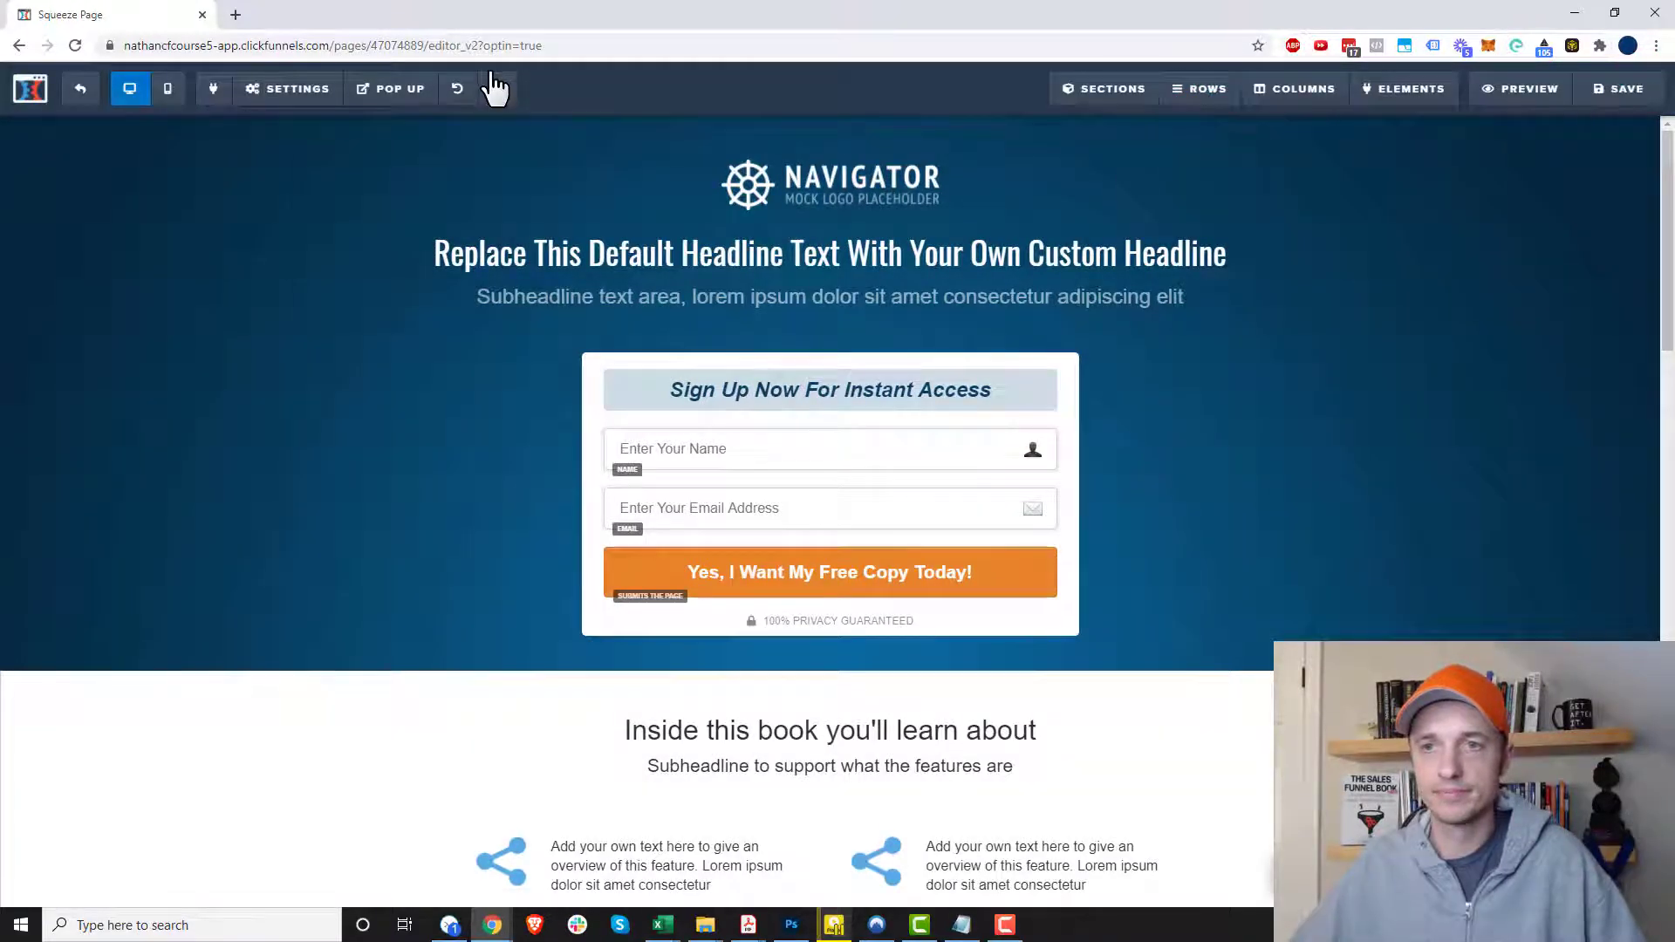
Step: Open the live squeeze page and submit a test sign-up with the name 'Test'
click(73, 98)
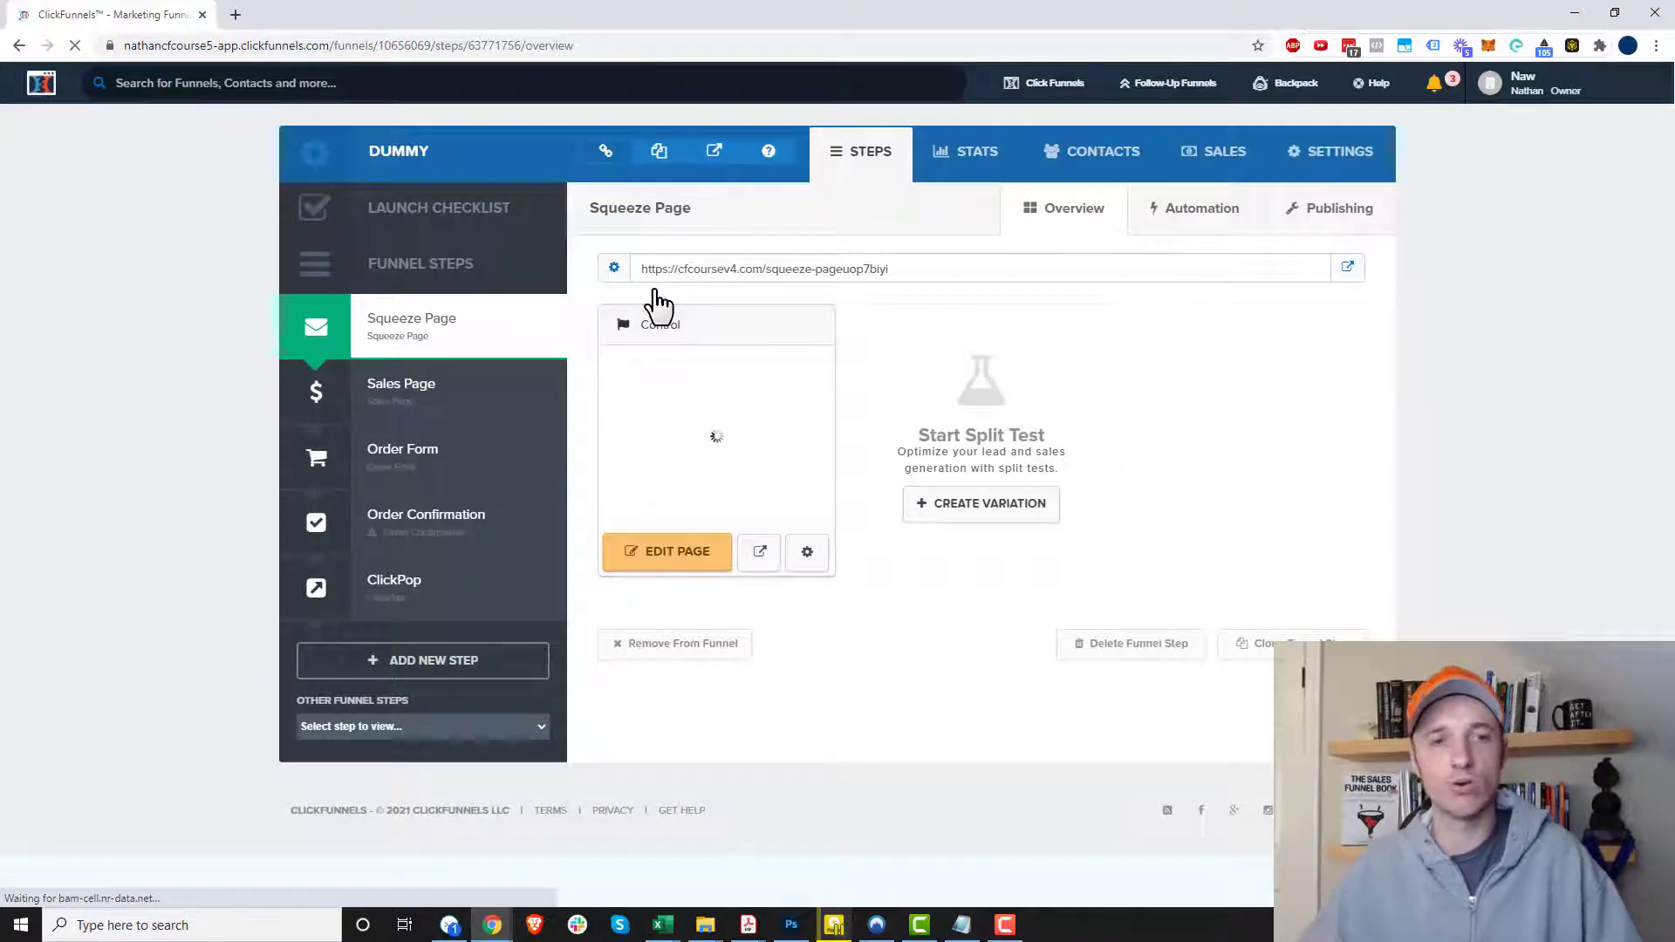
click(1348, 270)
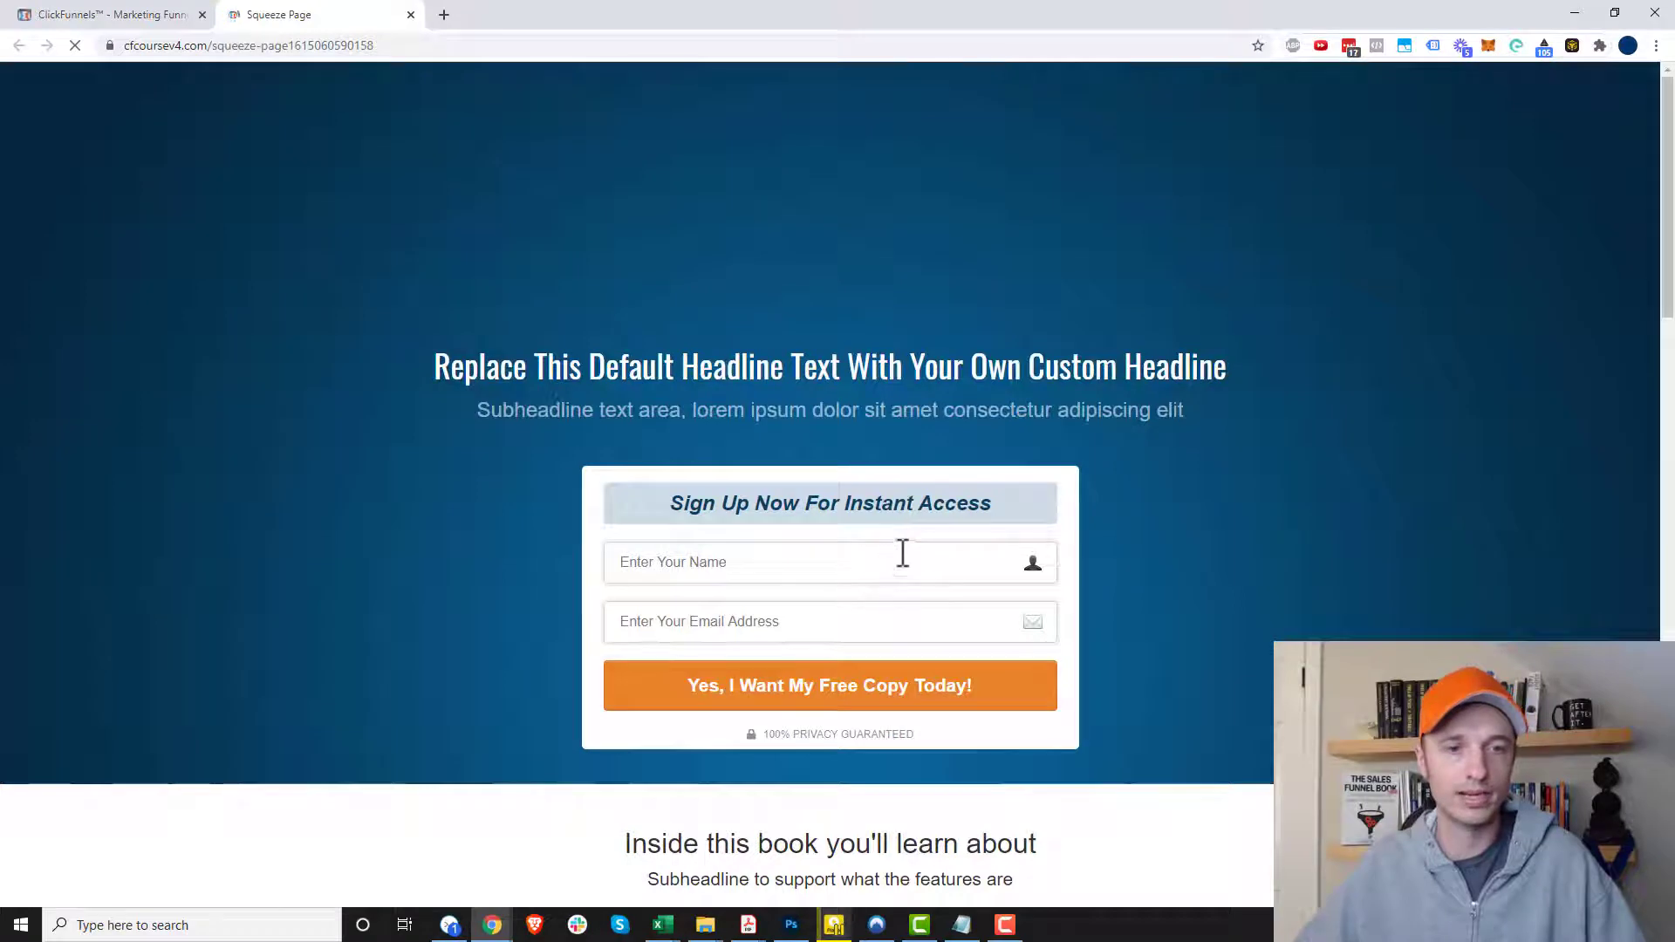
scroll(803, 568, down, 1)
click(811, 479)
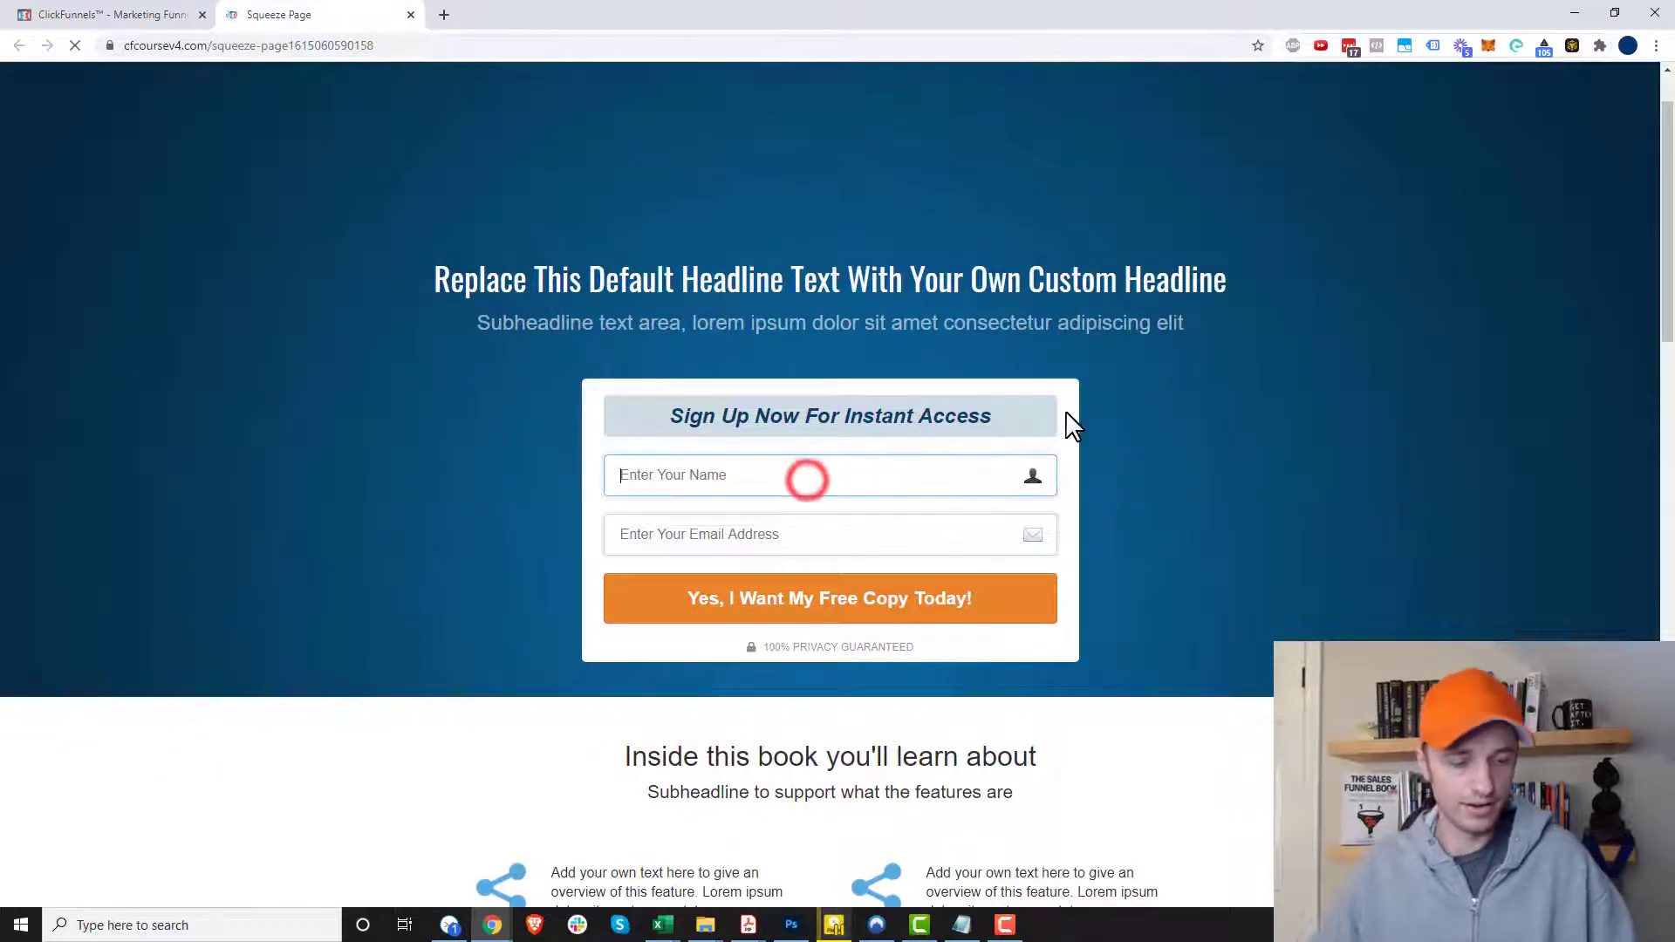
text(Test)
key(Tab)
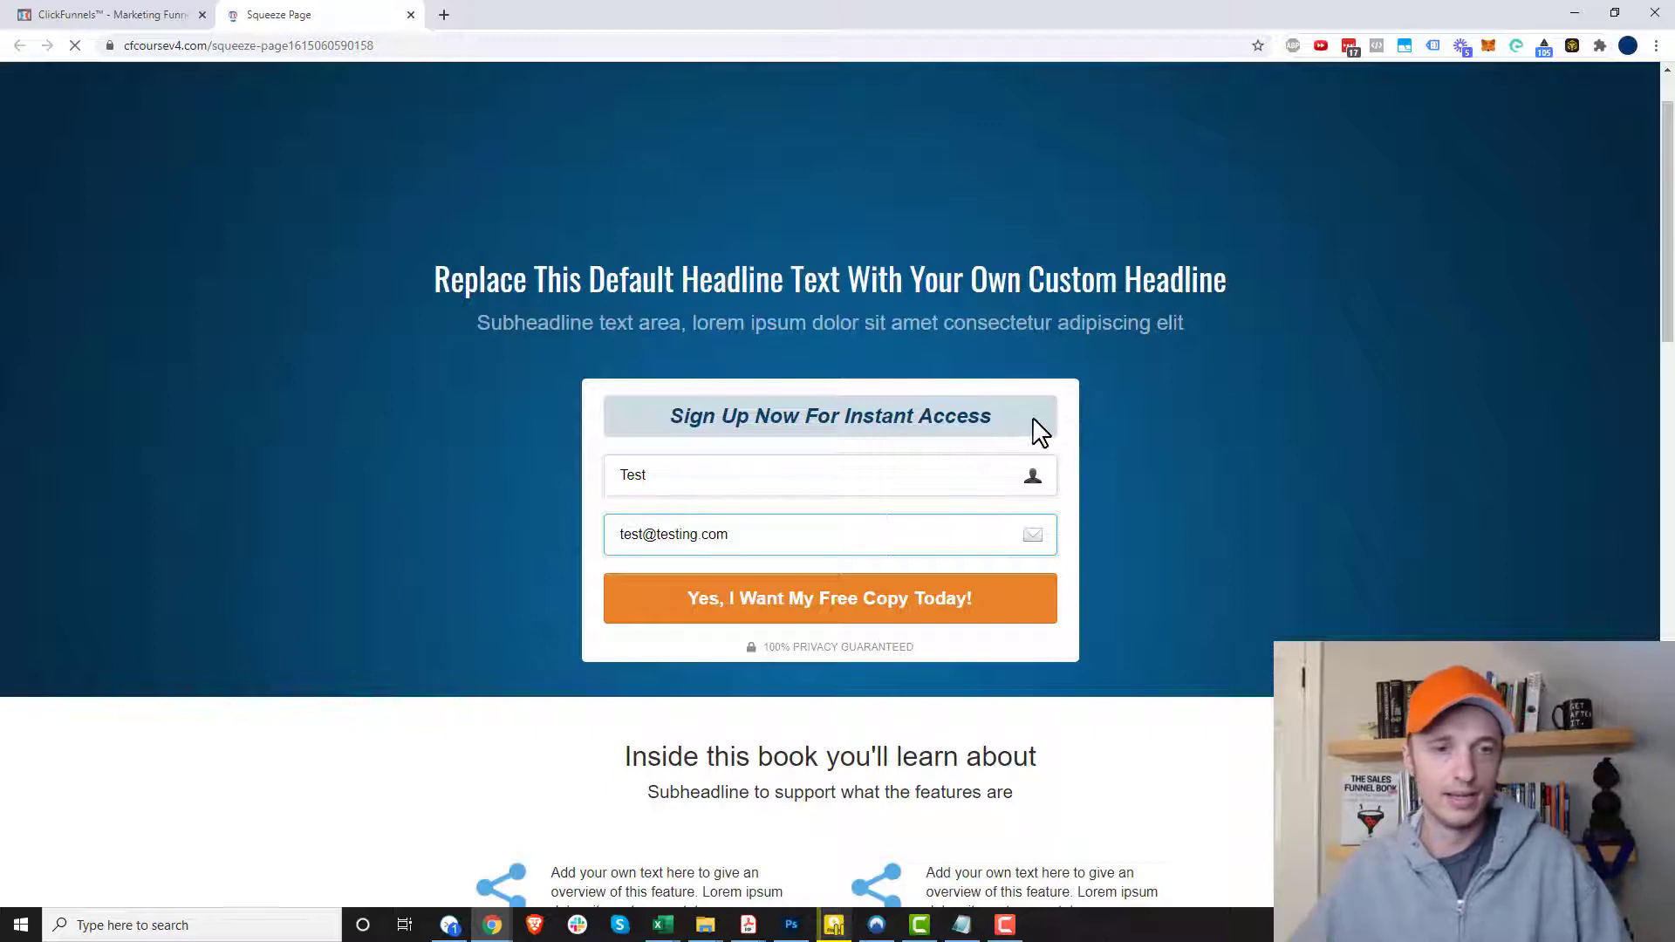
click(769, 615)
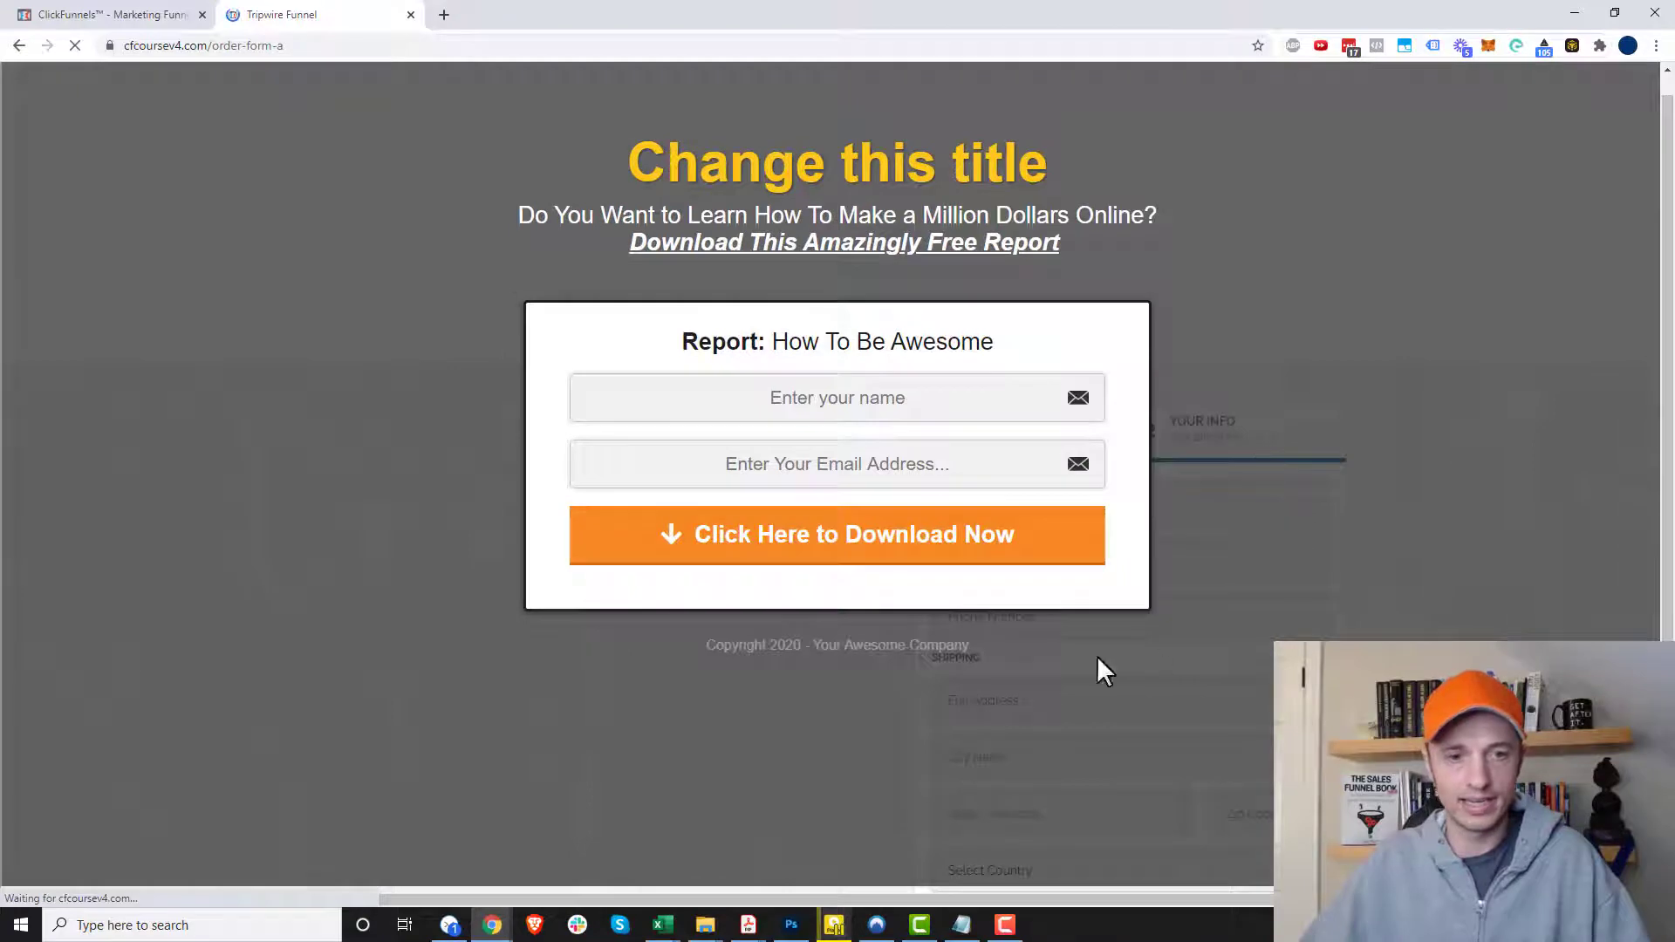
Step: Dismiss the popup, check the resulting Order Form page, and return to the ClickFunnels tab
click(1102, 672)
scroll(954, 549, down, 2)
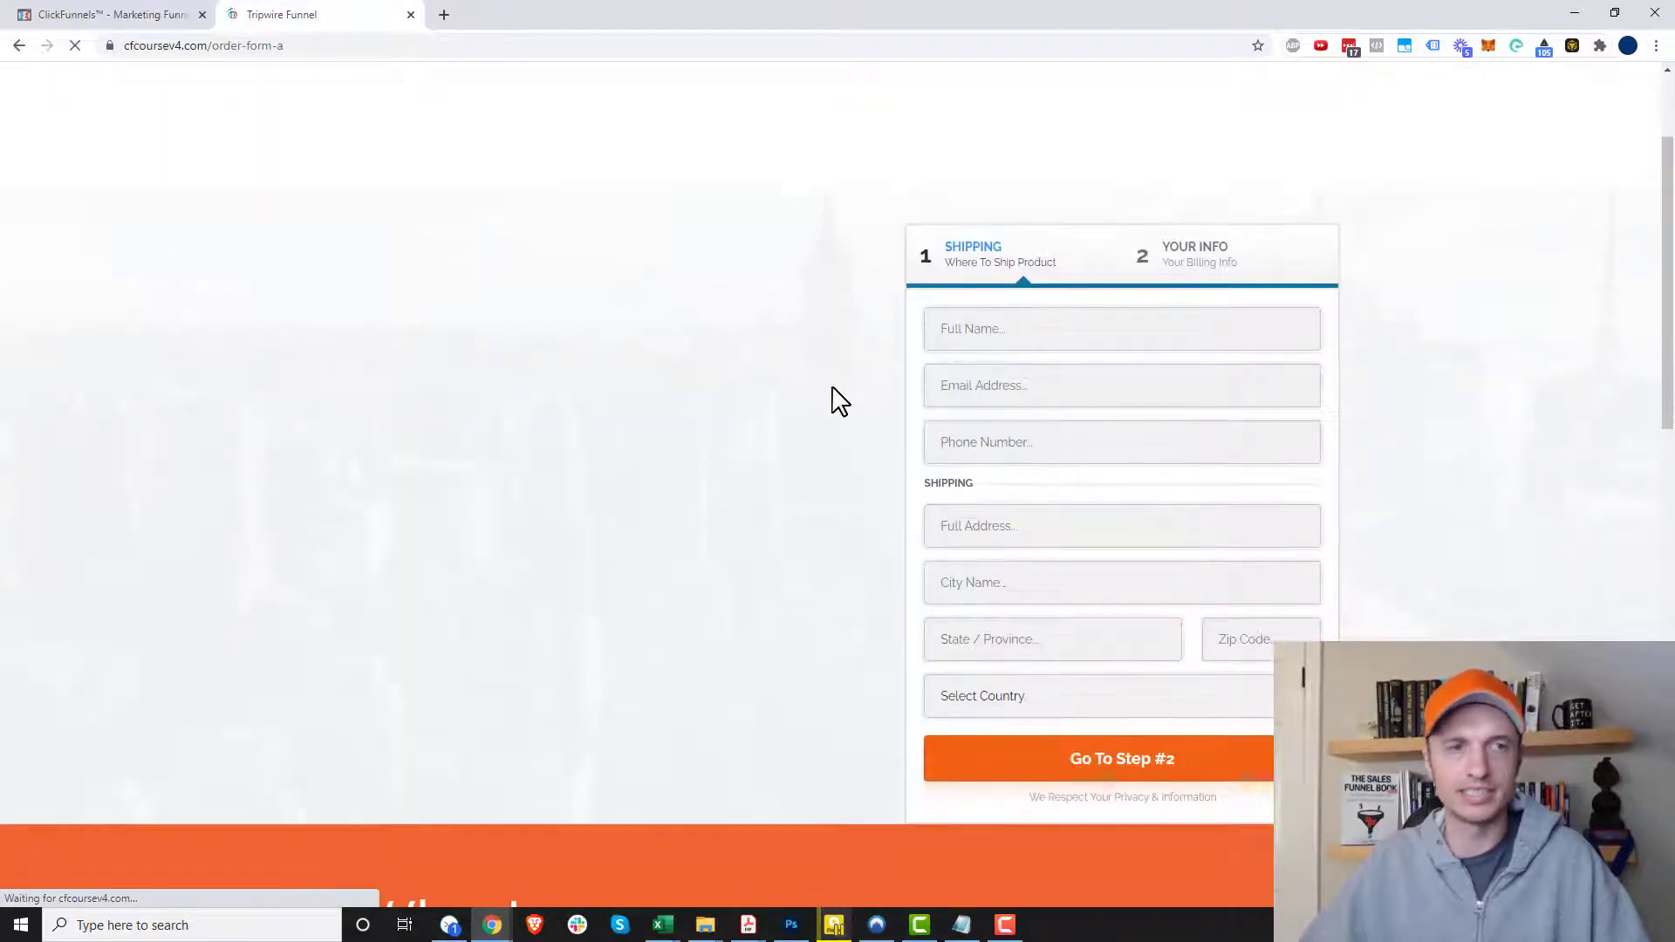
scroll(828, 401, down, 3)
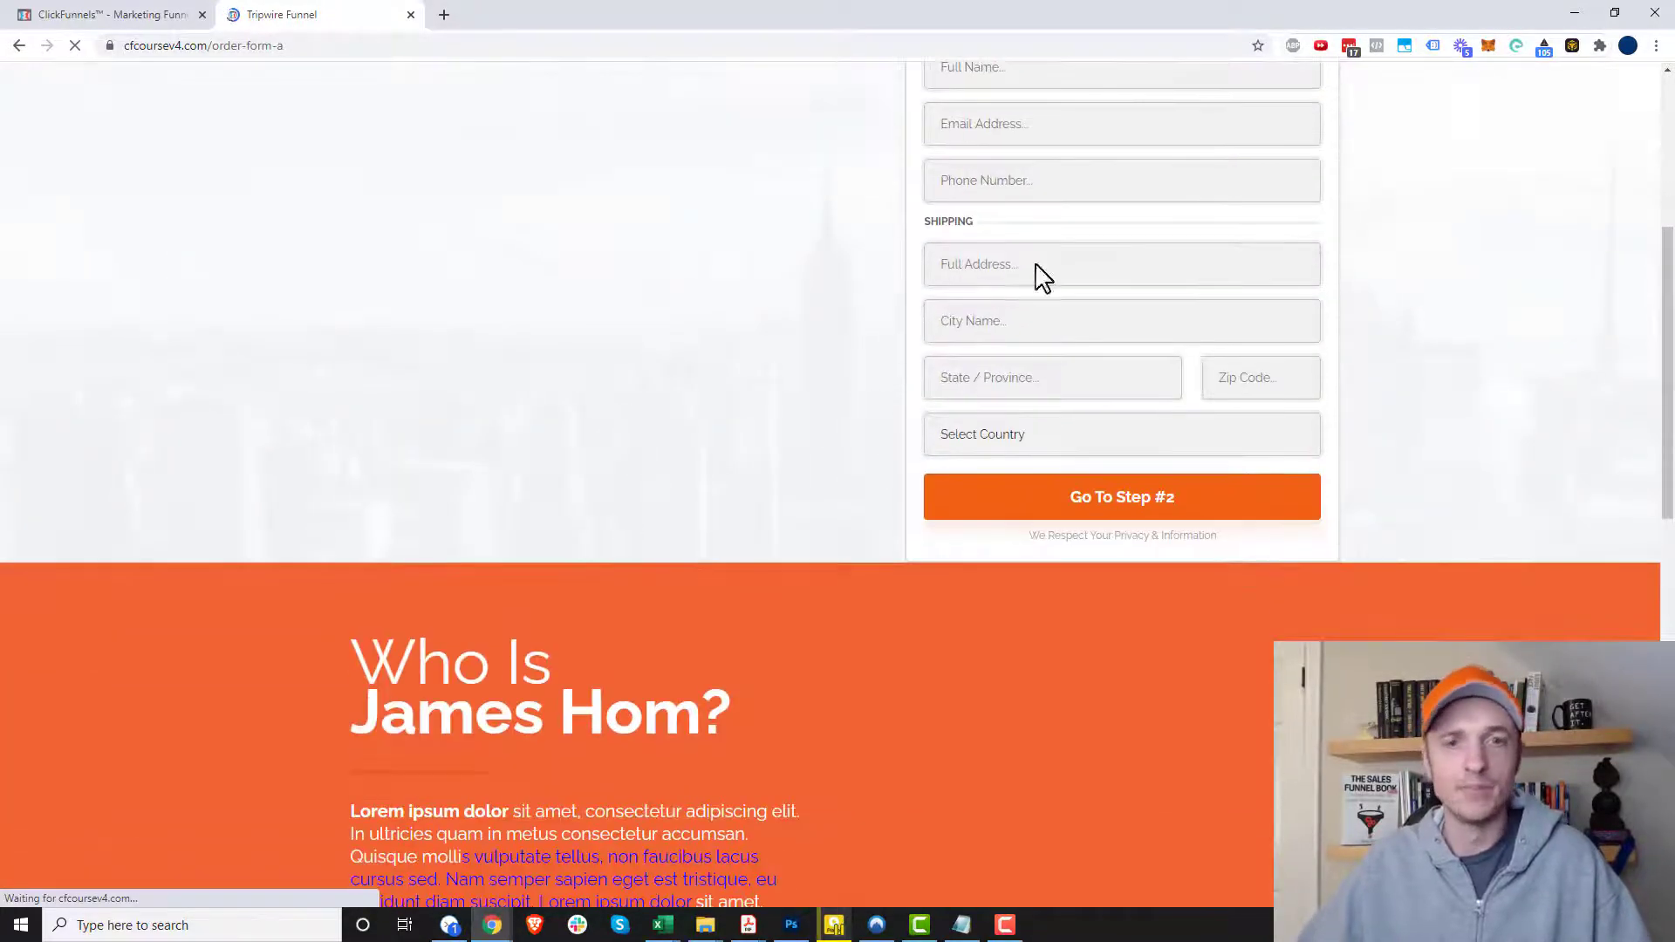
scroll(762, 486, up, 4)
scroll(855, 430, down, 3)
scroll(307, 229, down, 3)
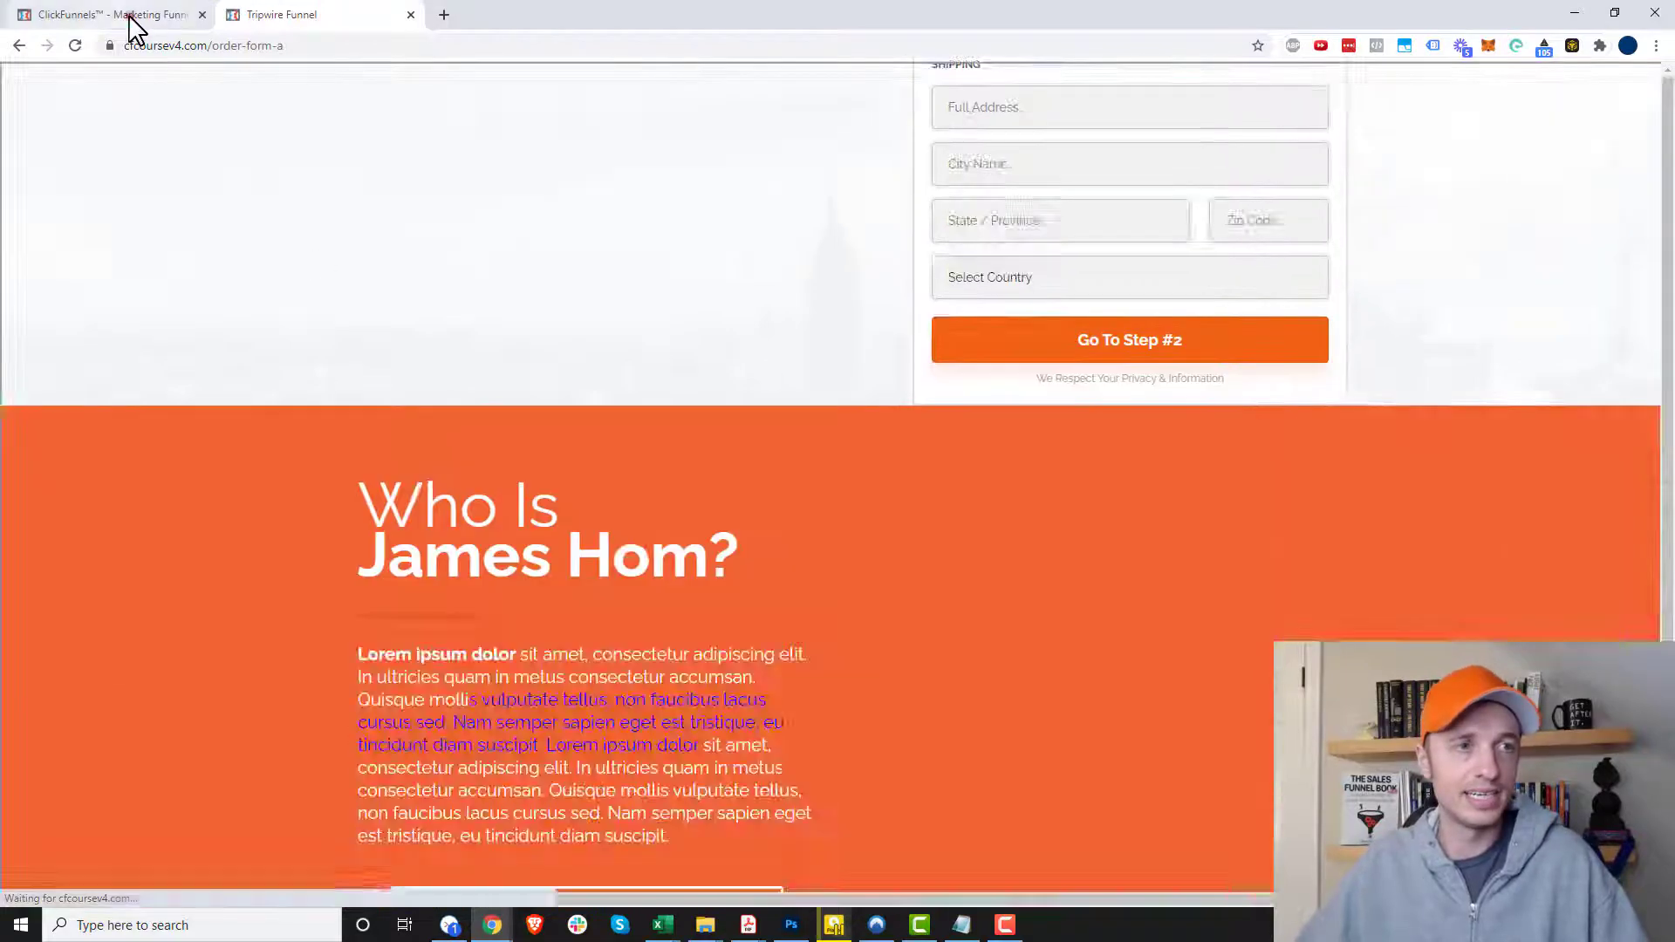
click(130, 16)
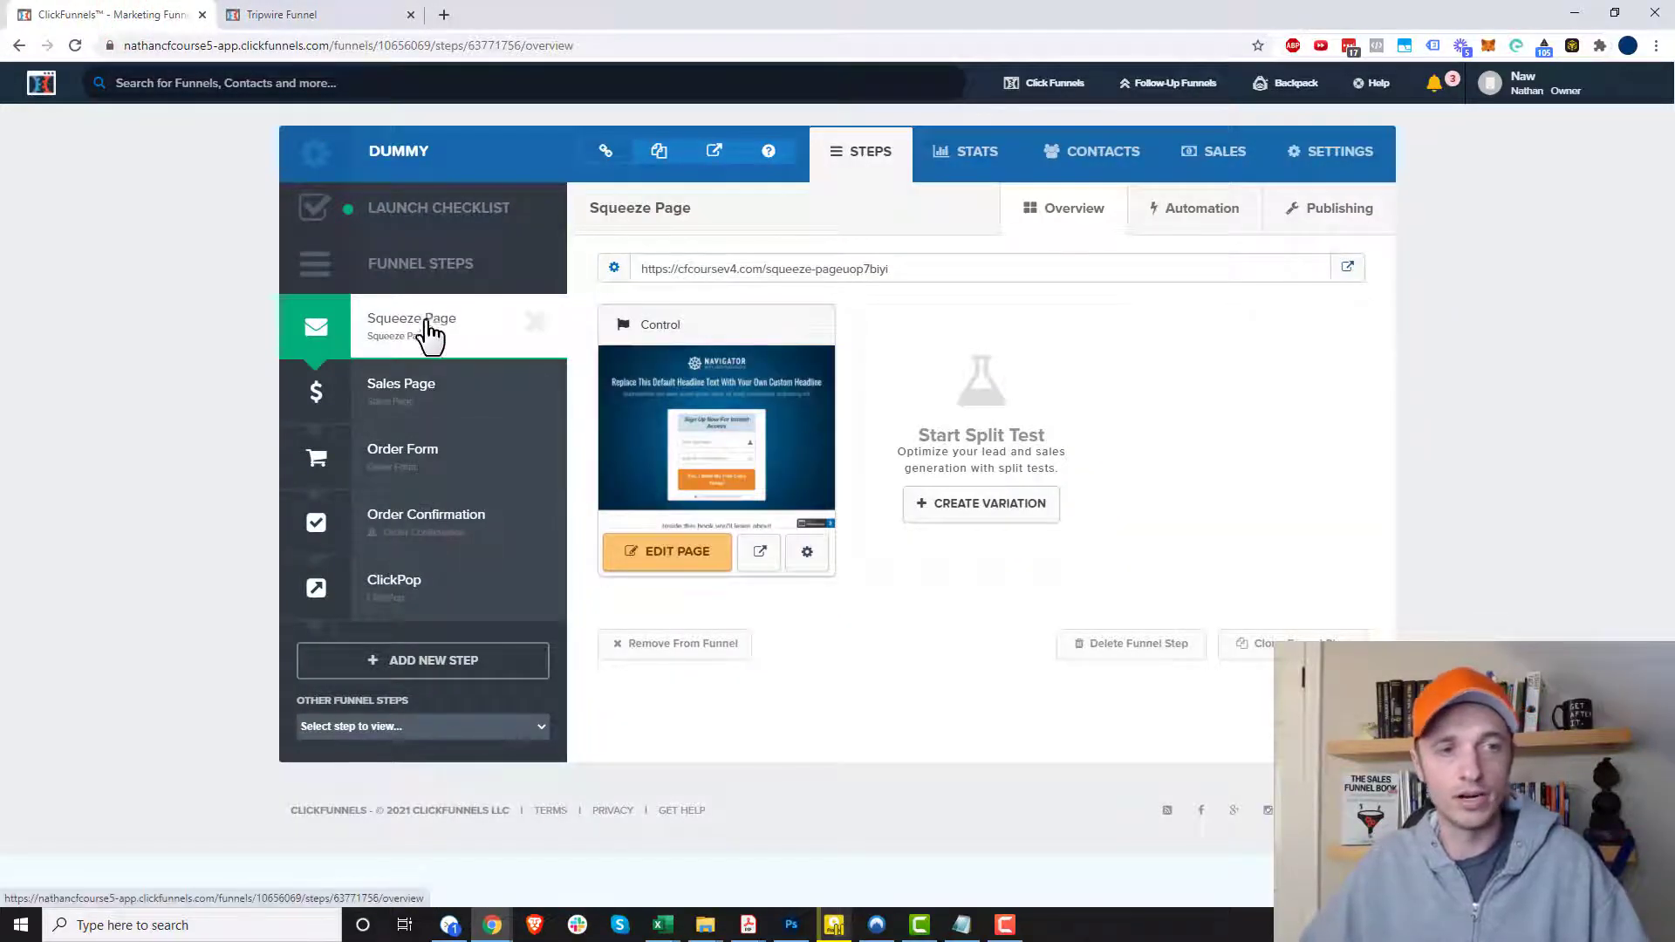
click(668, 559)
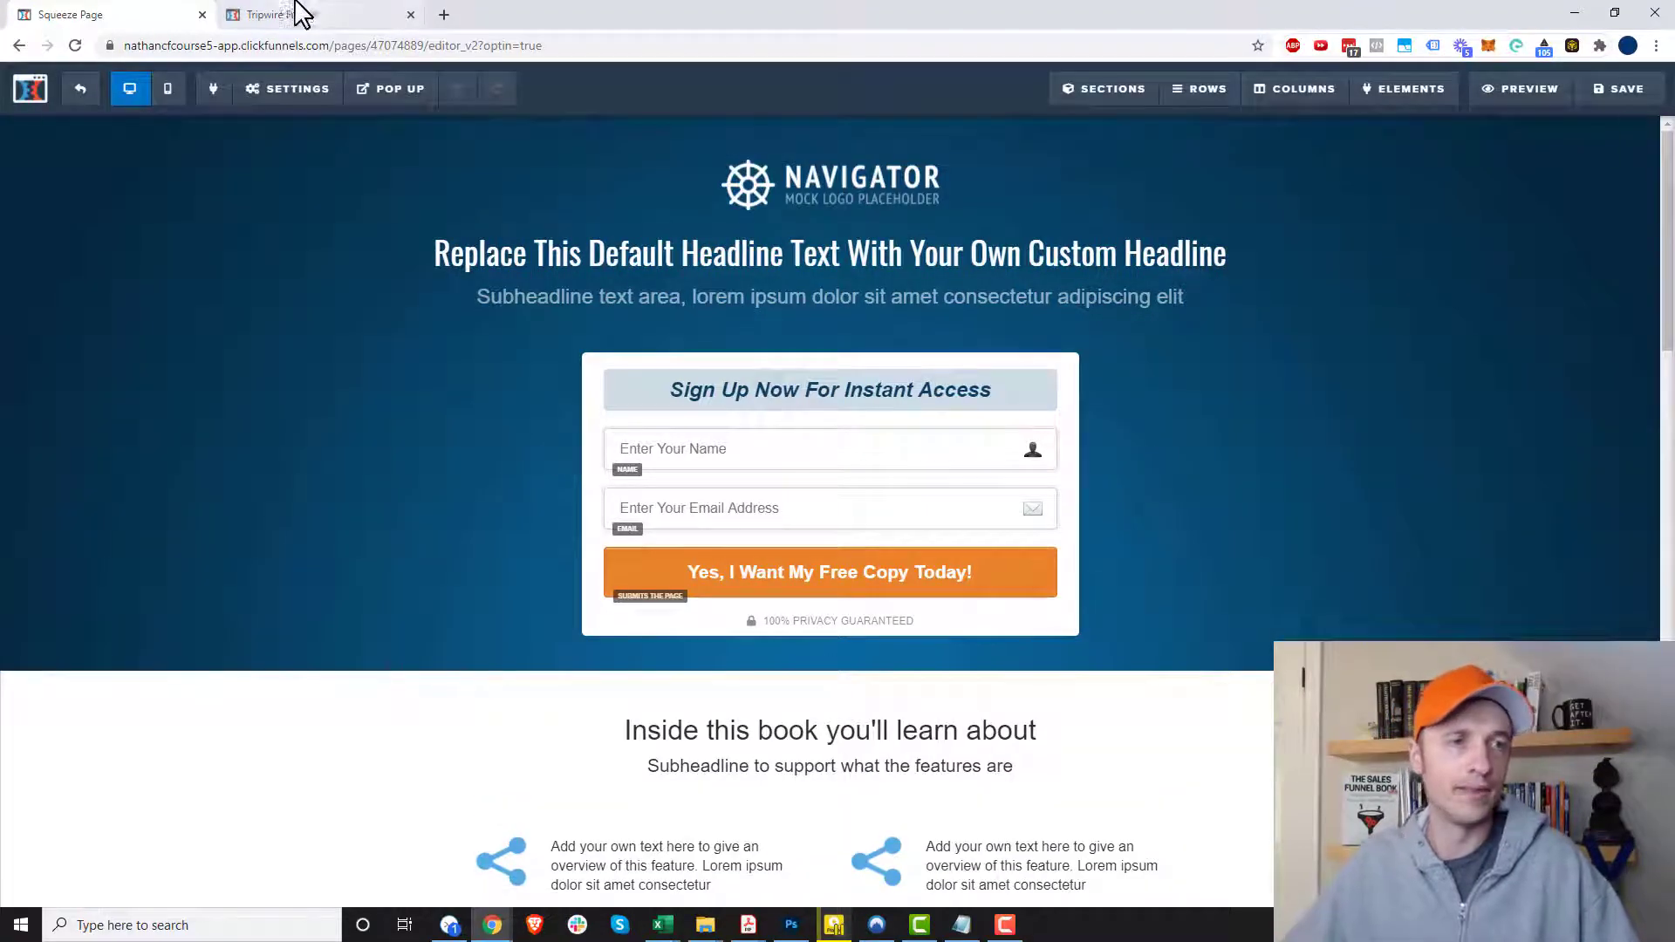
mouse_move(296, 90)
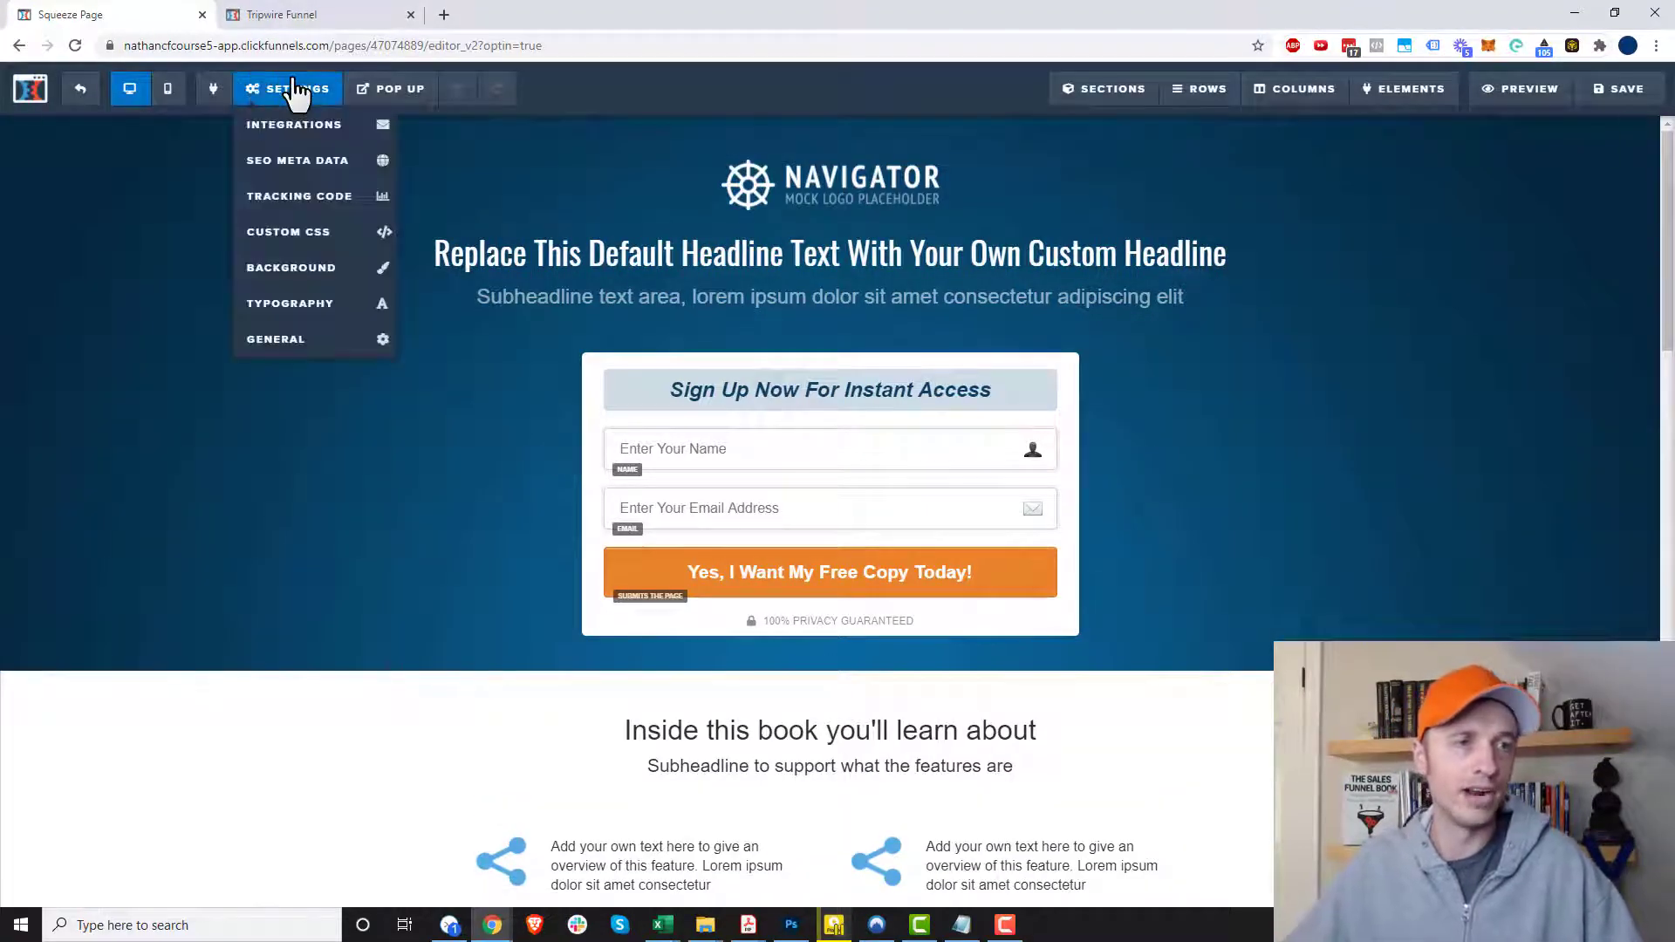
click(291, 340)
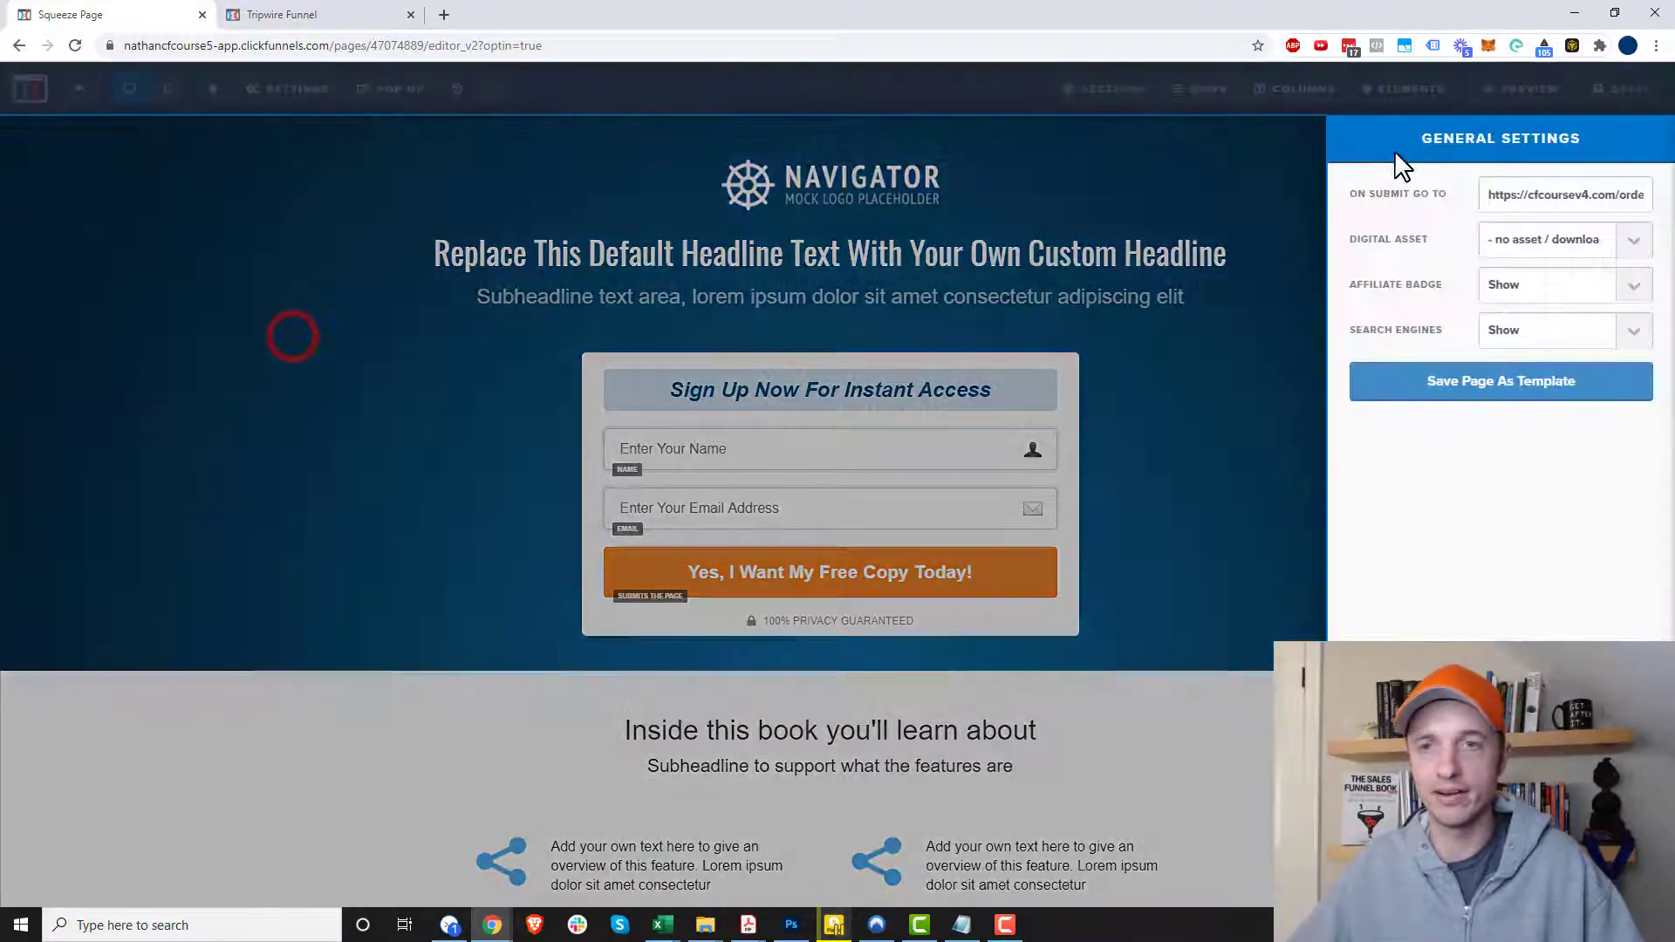
triple_click(1522, 203)
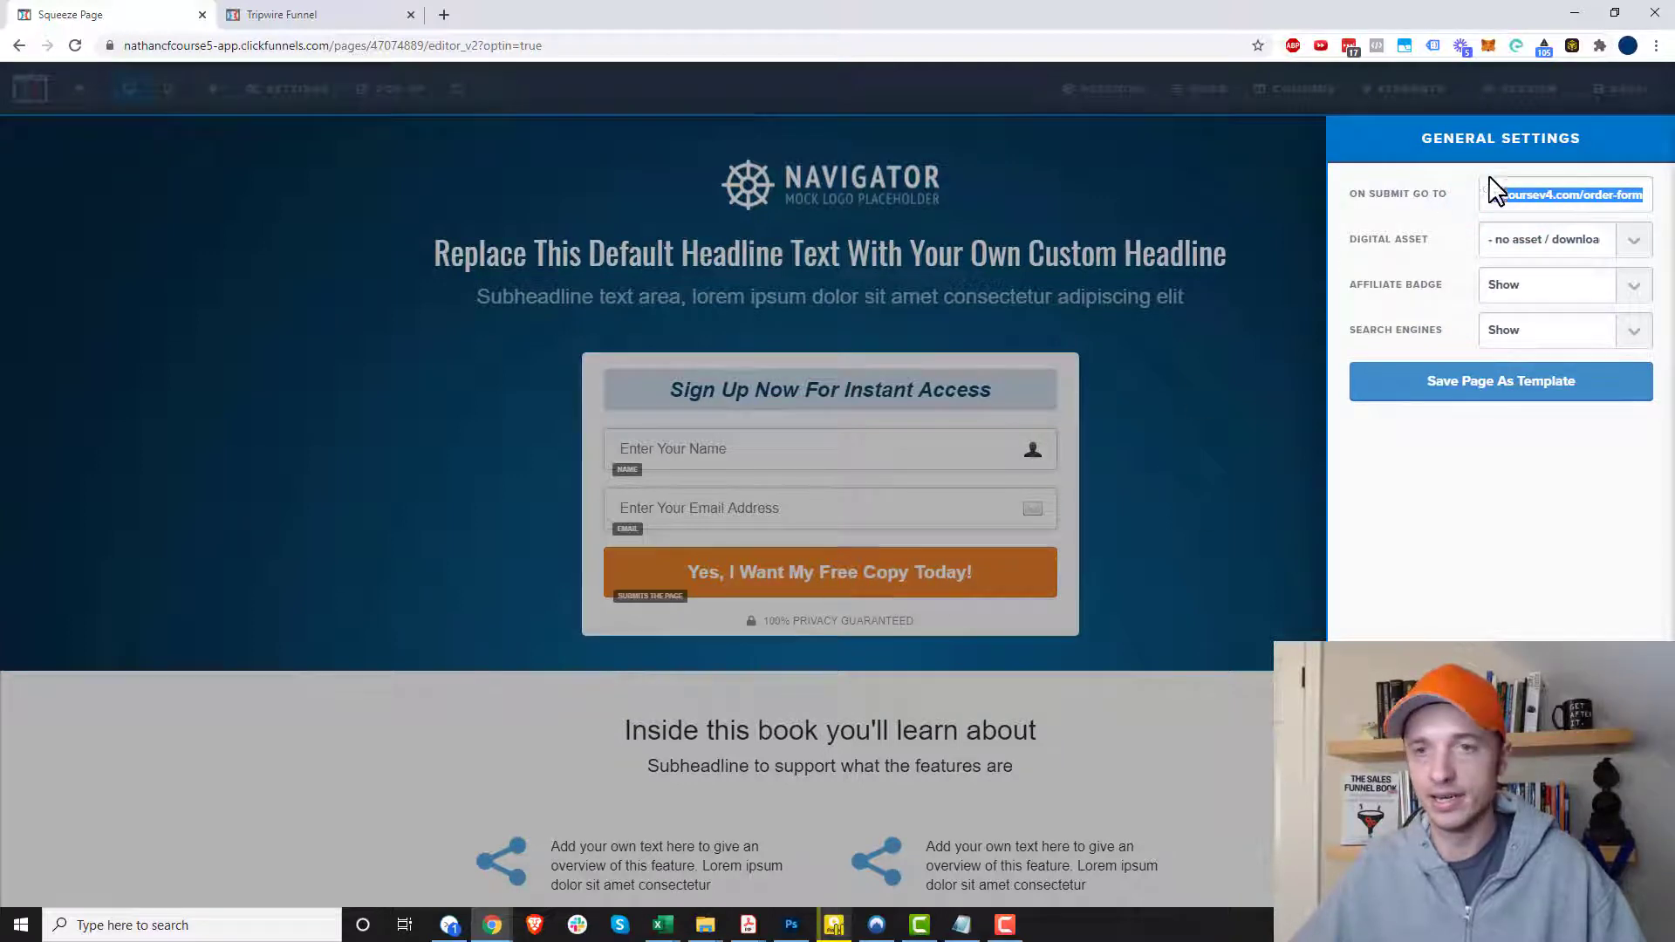
click(1544, 183)
drag(1507, 198, 1657, 206)
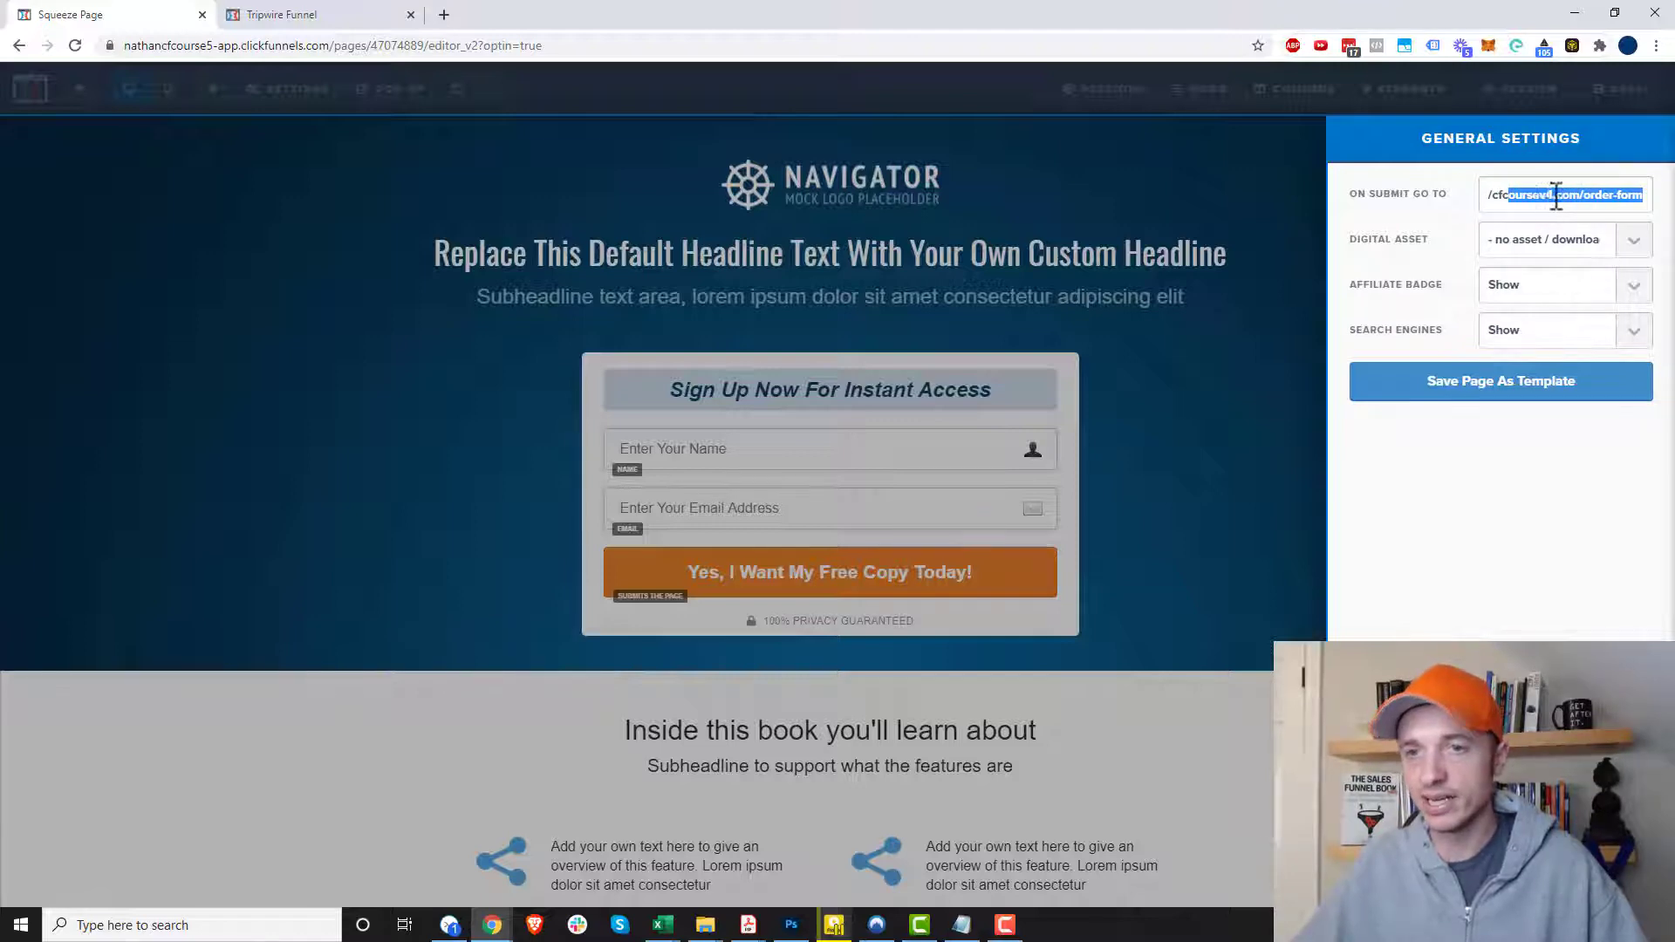
click(1216, 206)
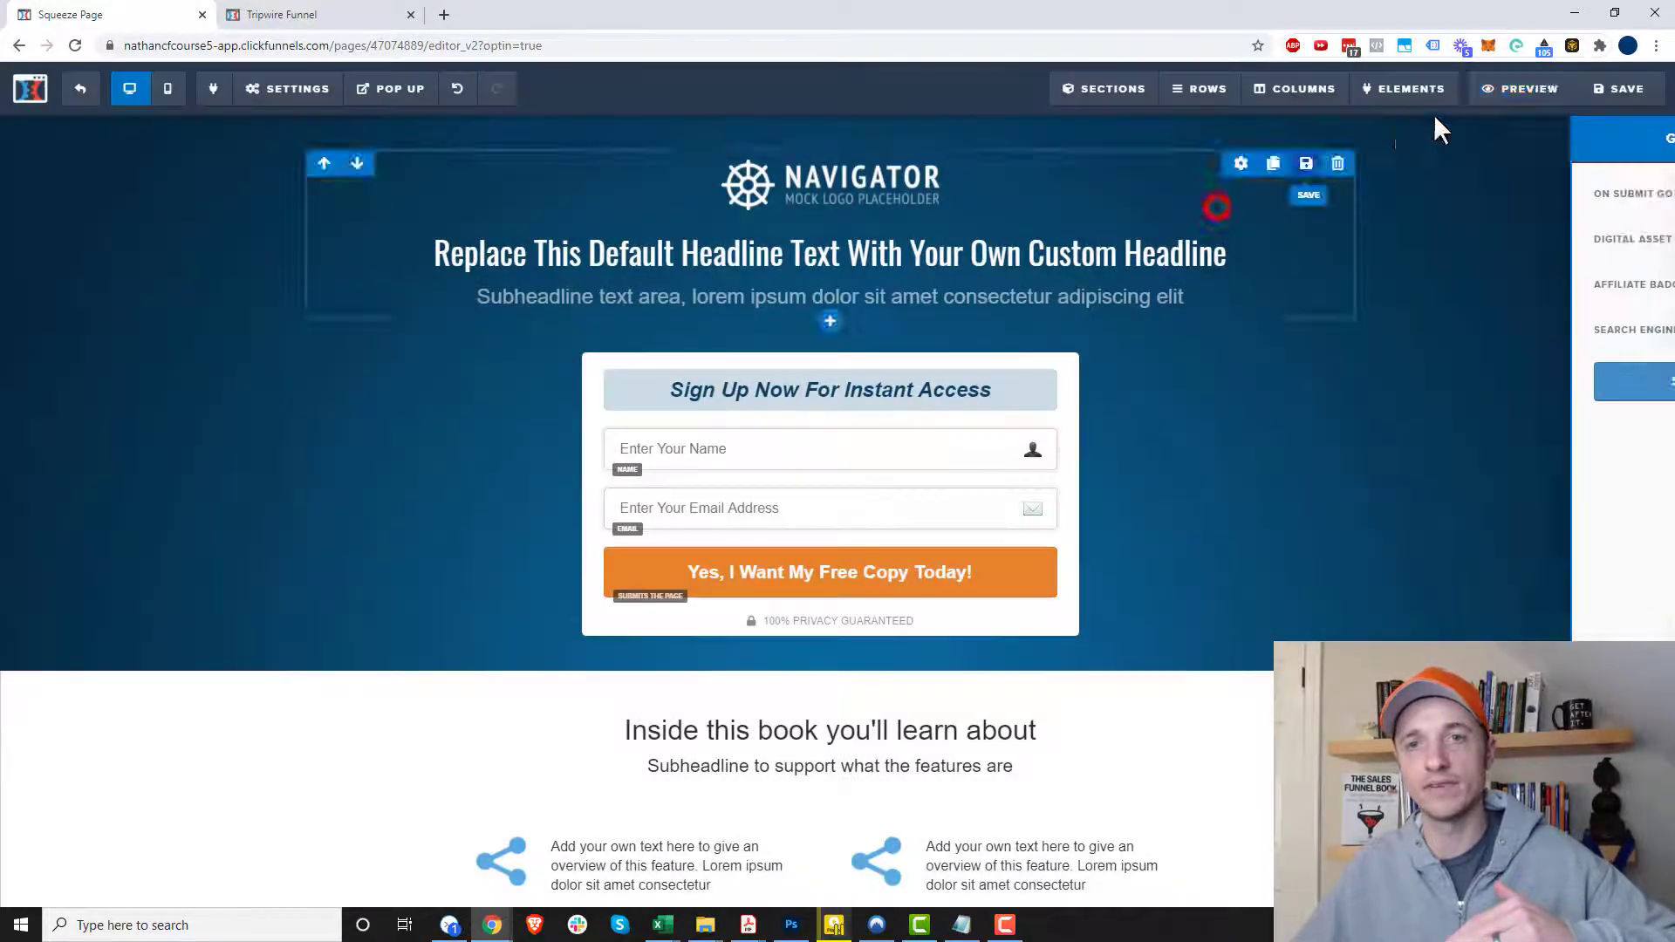
click(81, 94)
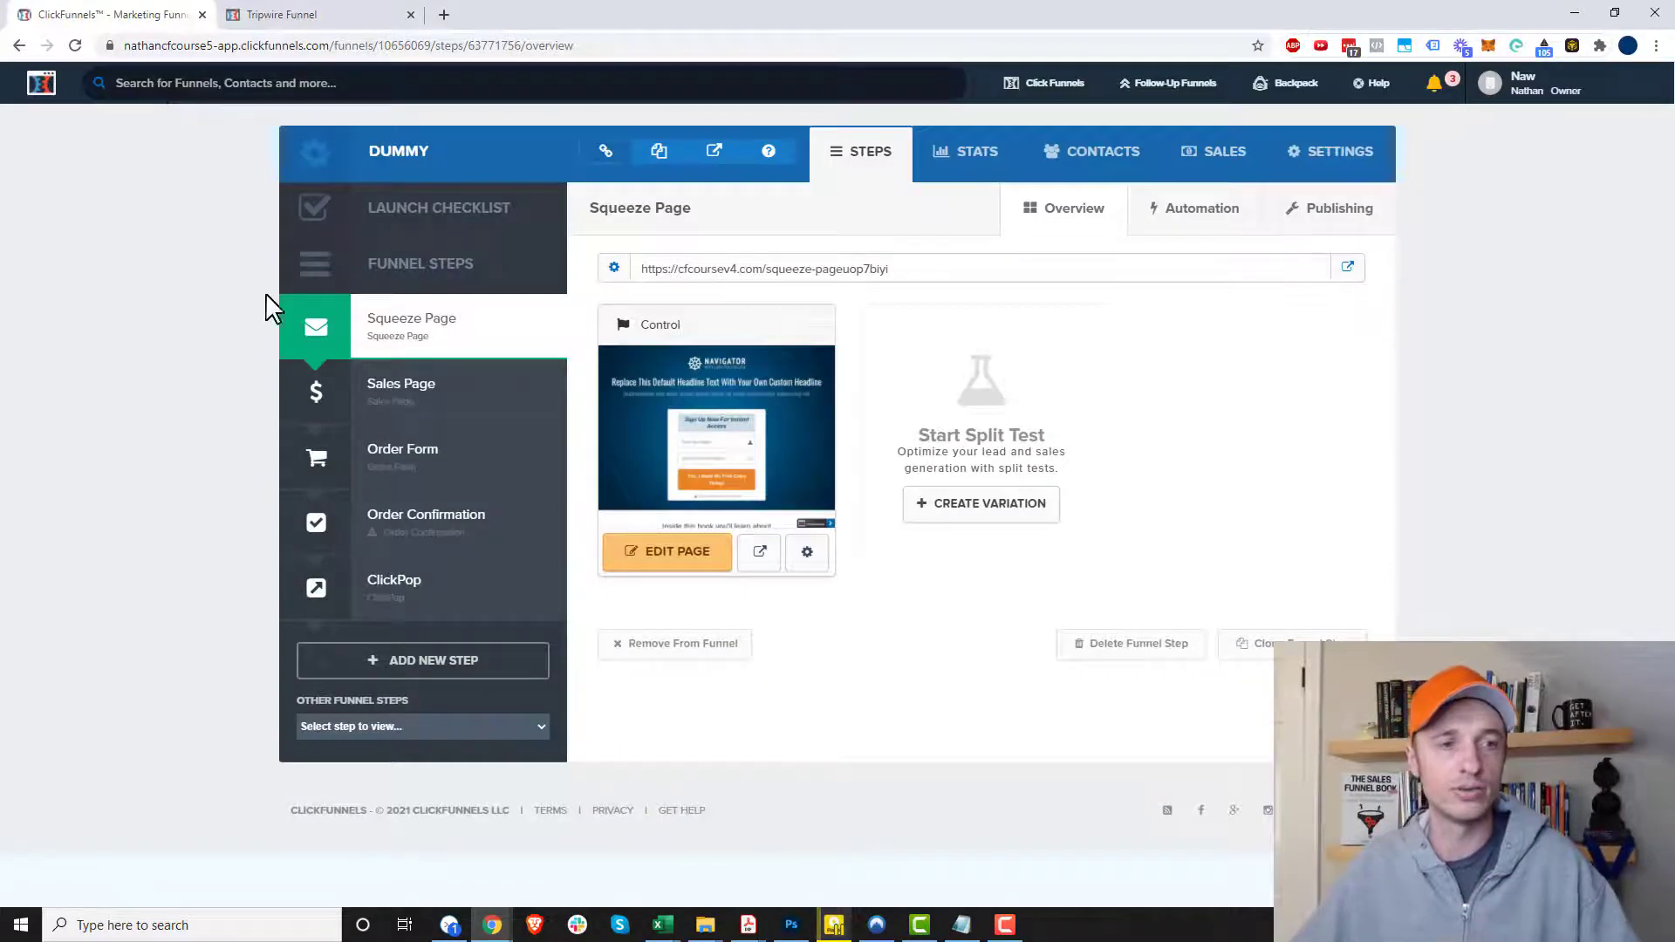
Step: Open the Order Form page in the editor and inspect its General settings' On Submit Go To address
click(411, 453)
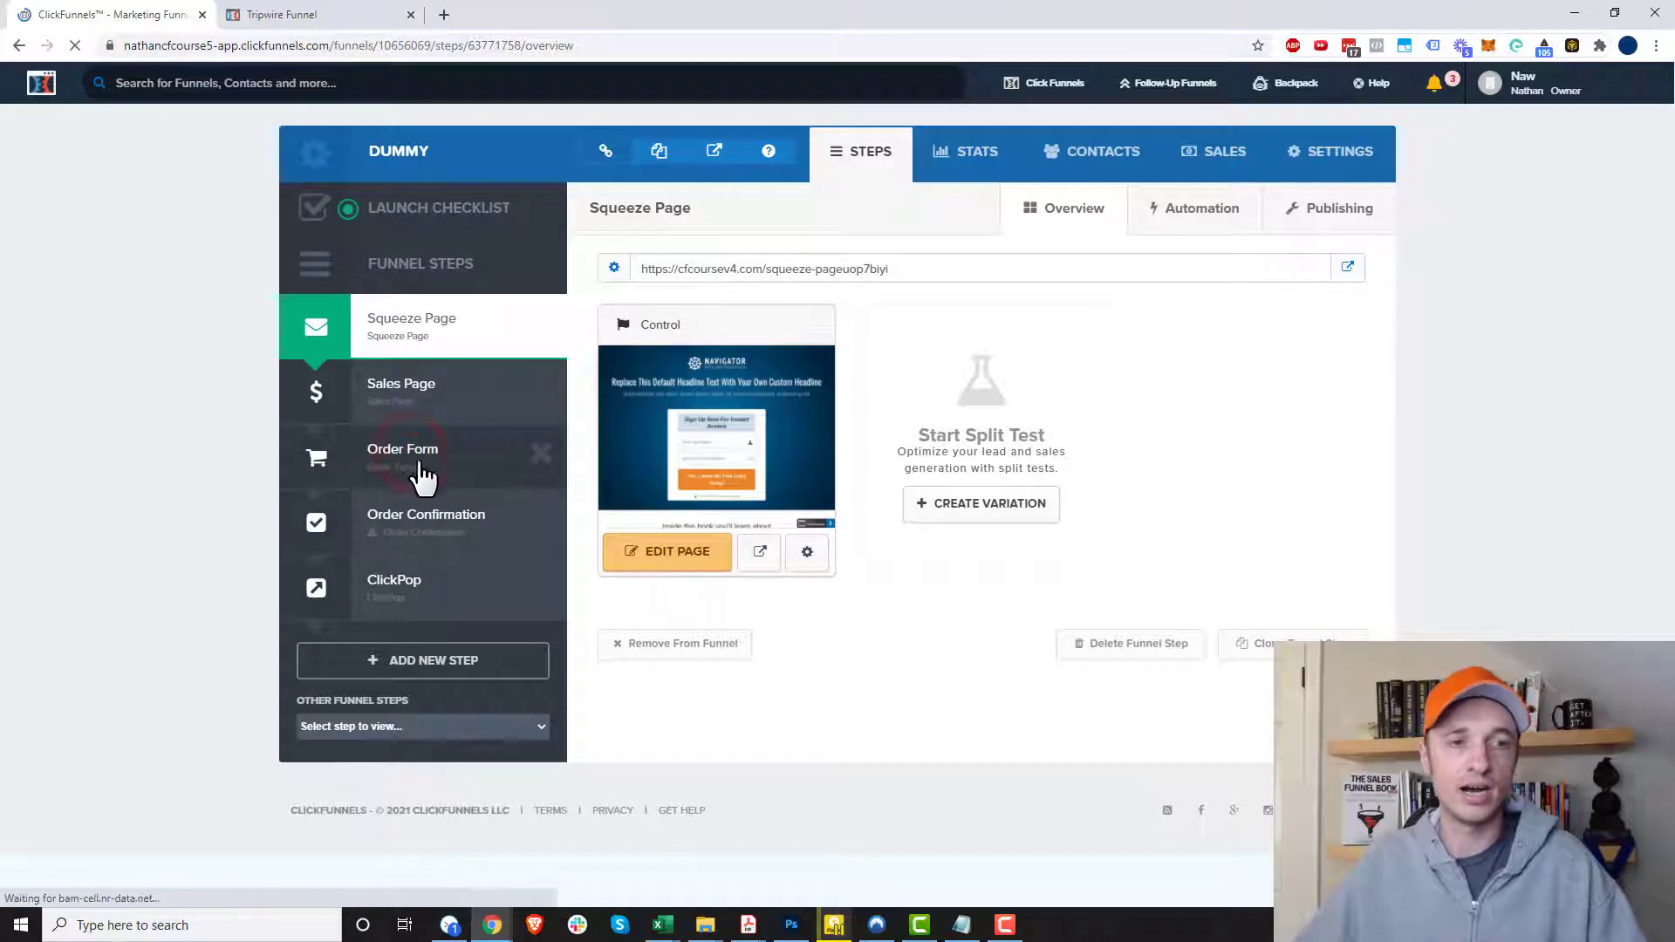
click(673, 553)
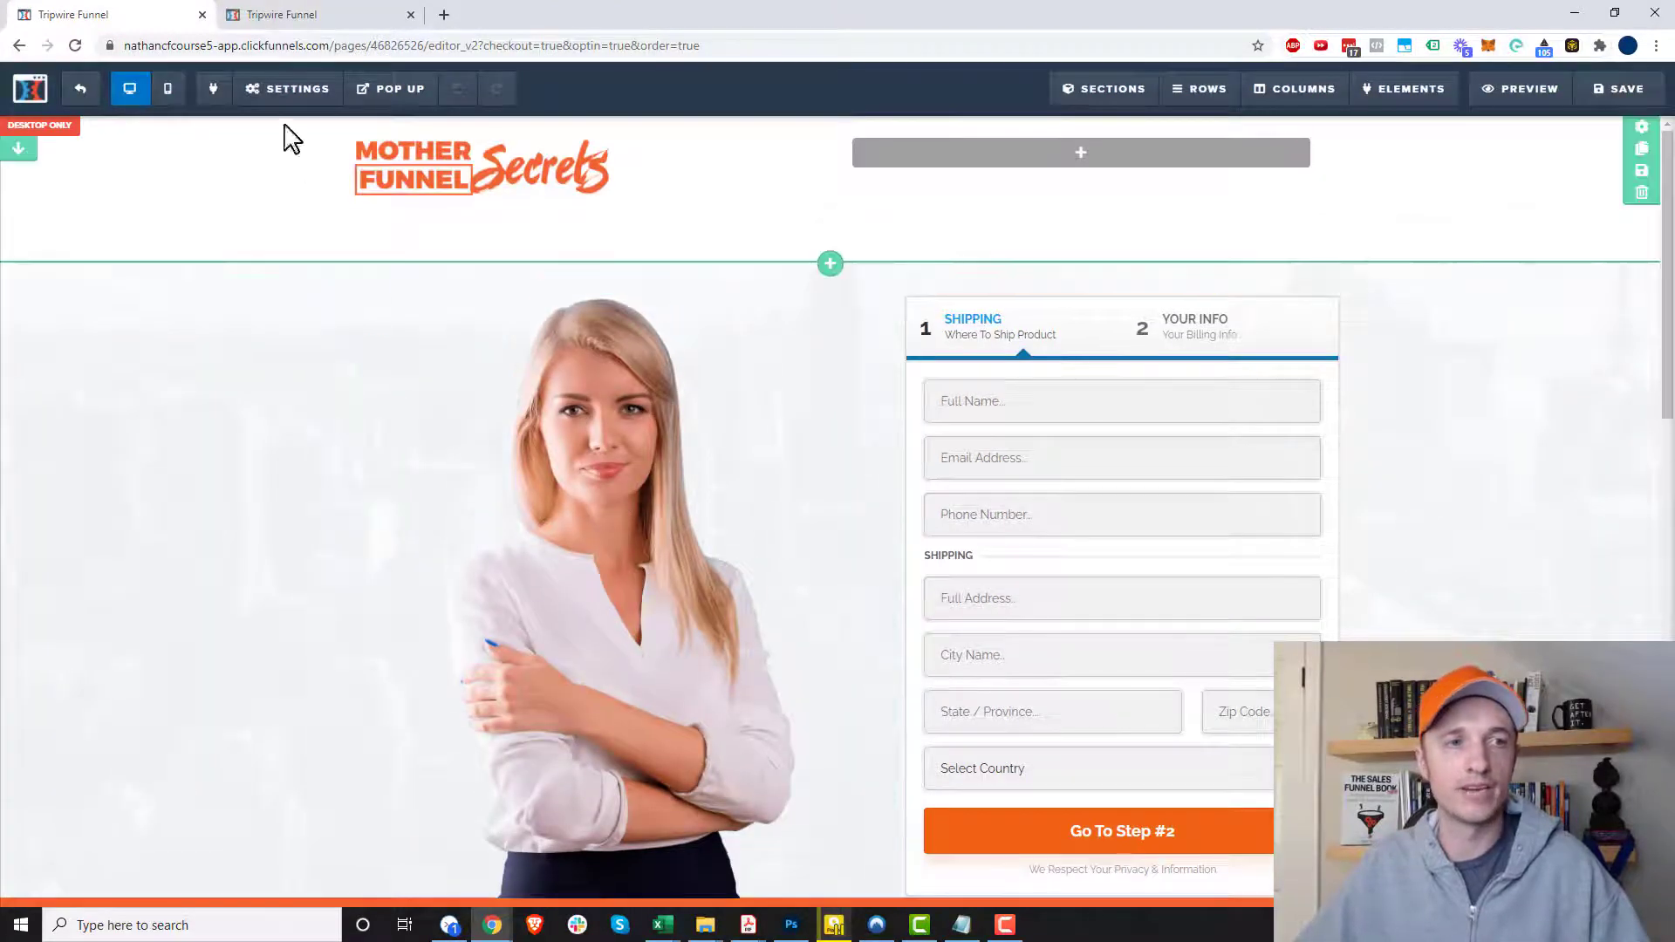
mouse_move(285, 102)
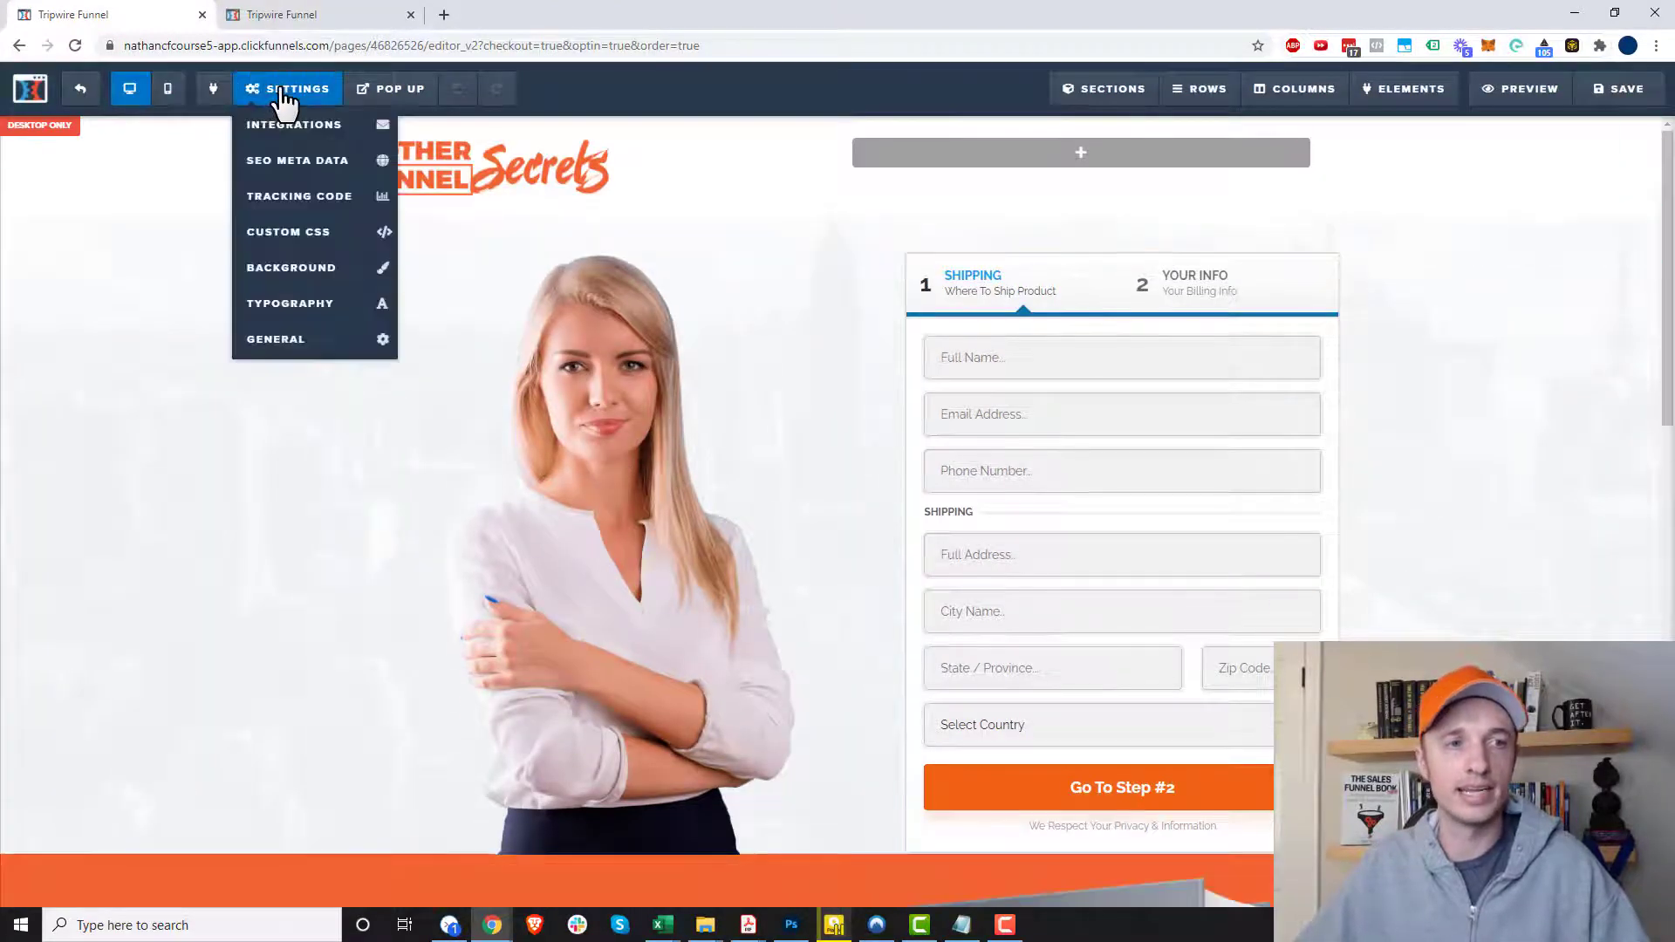
click(299, 339)
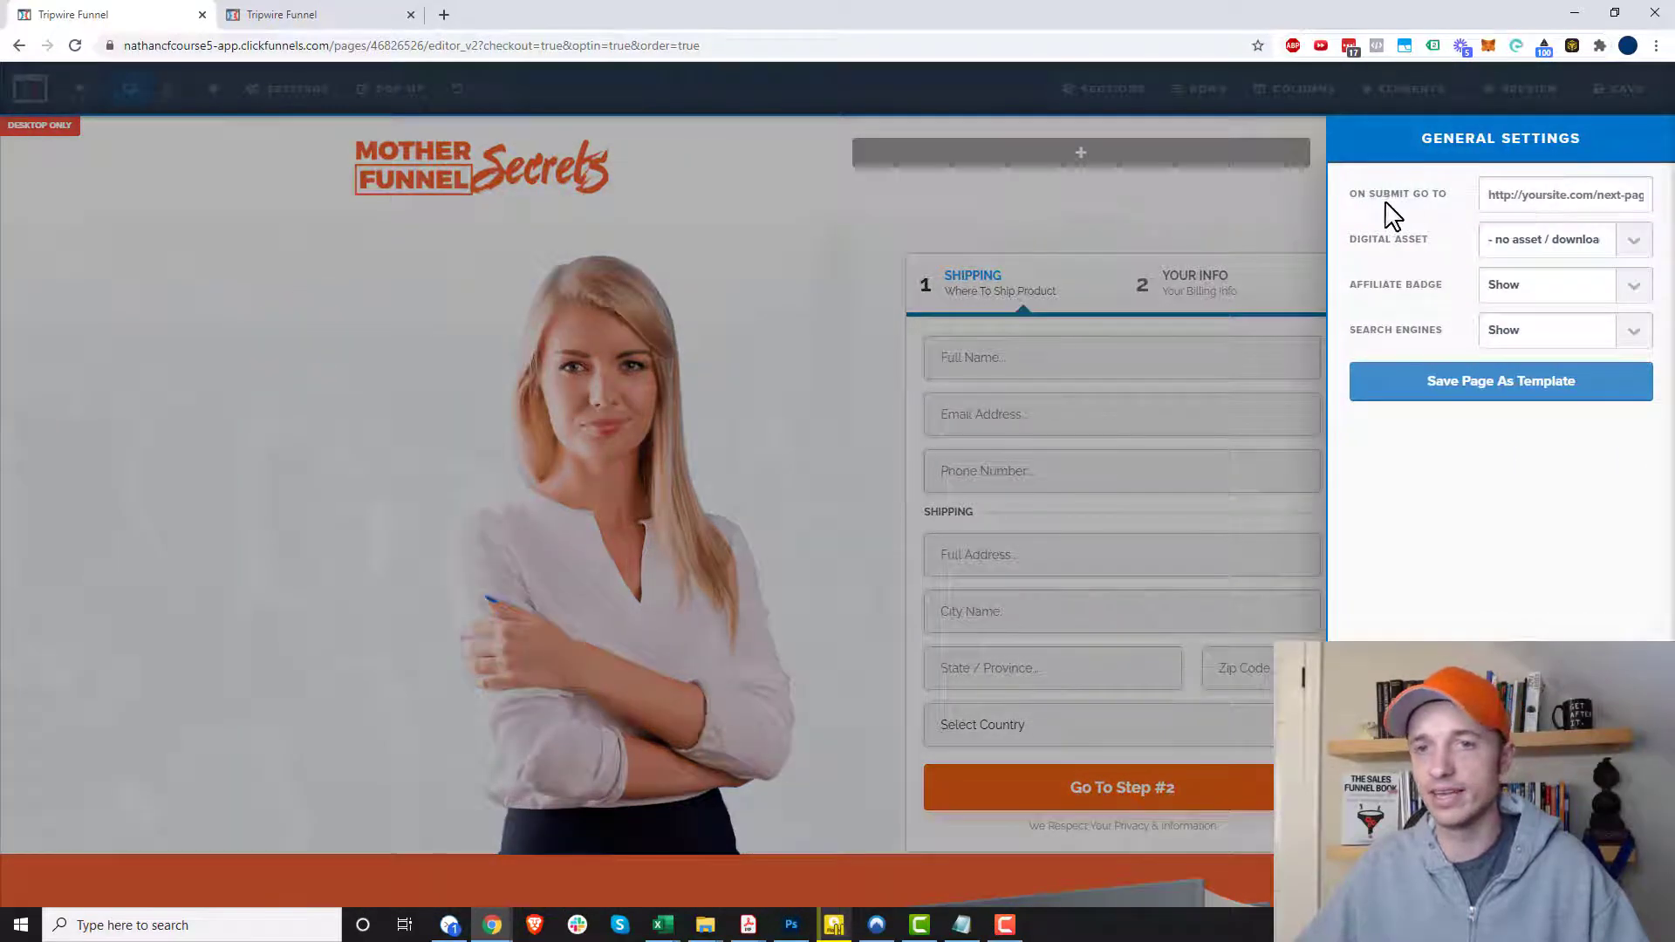
click(1522, 199)
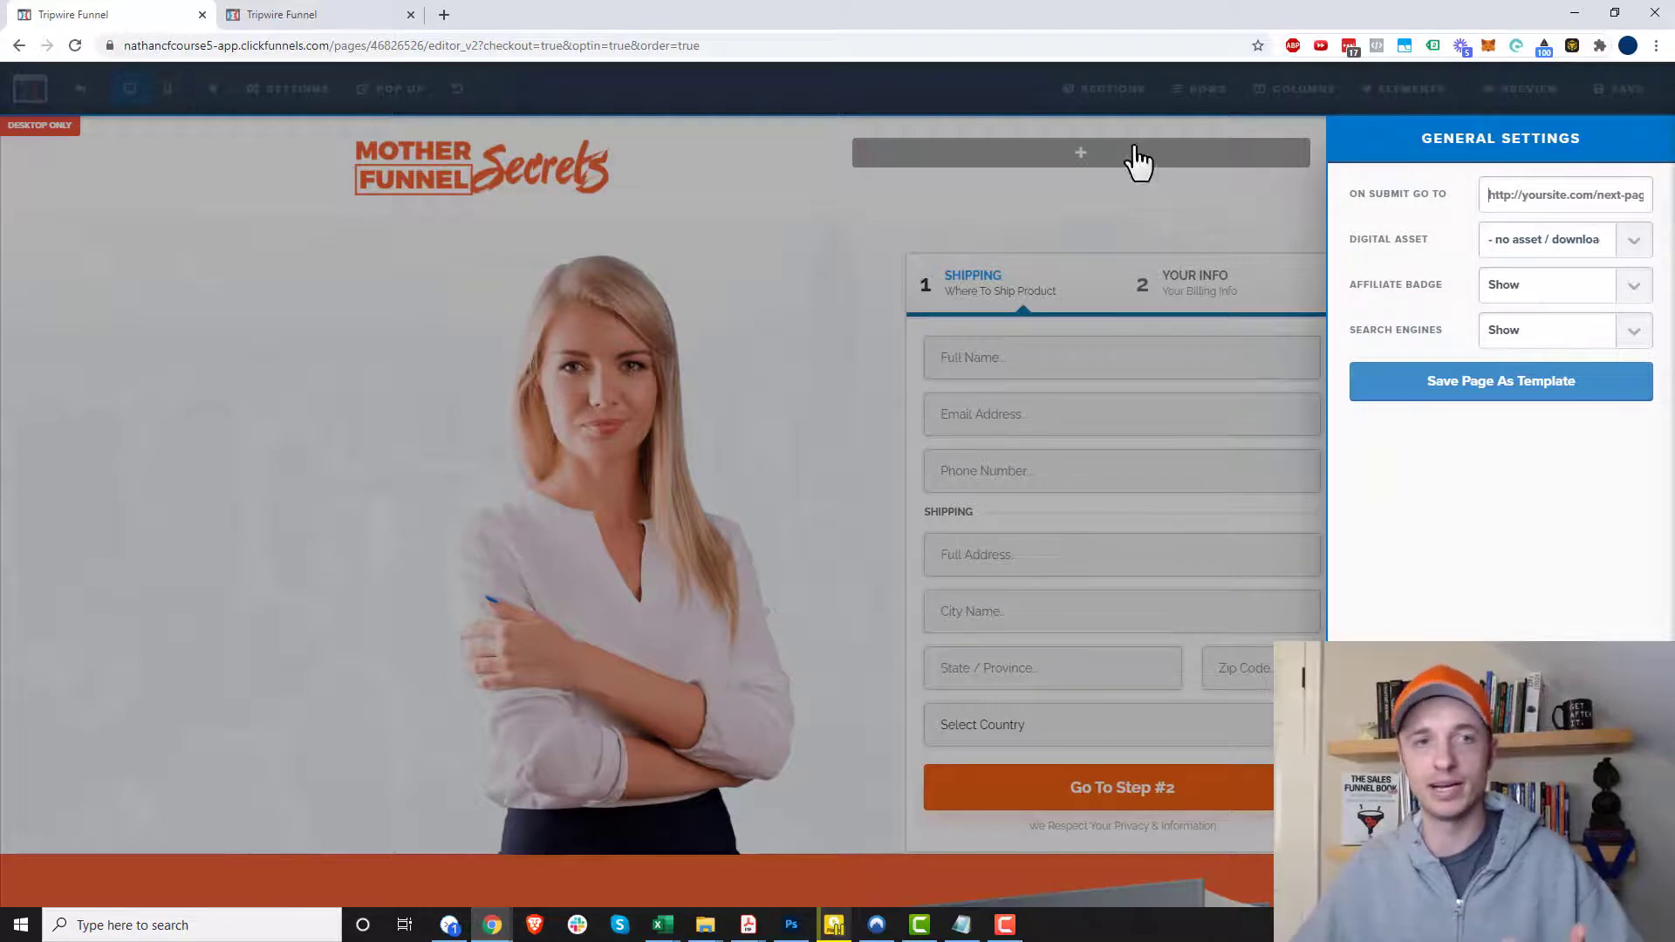
click(308, 92)
click(323, 352)
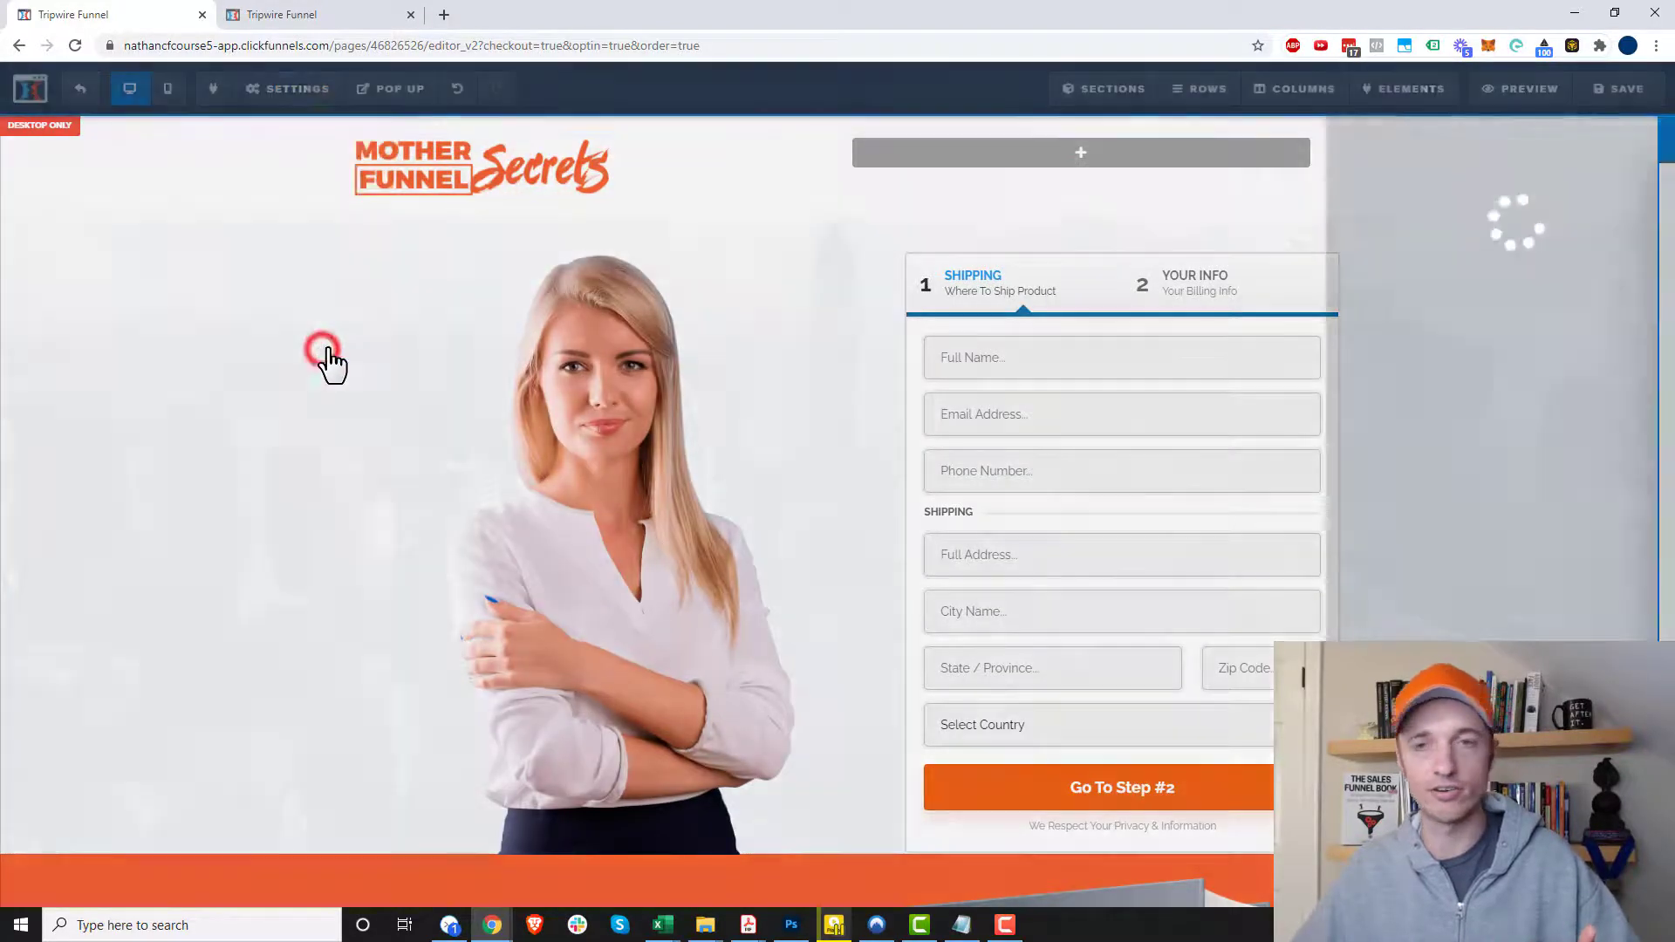